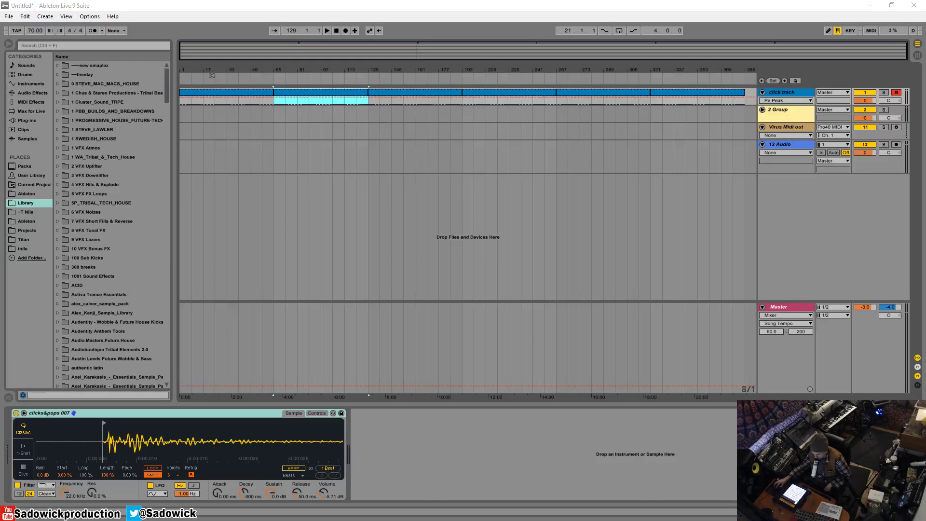
- Switch to Photoshop and create a custom 1920 x 1080 pixel document at 72 pixels/inch, RGB 8-bit, with transparent background
key("alt+Tab")
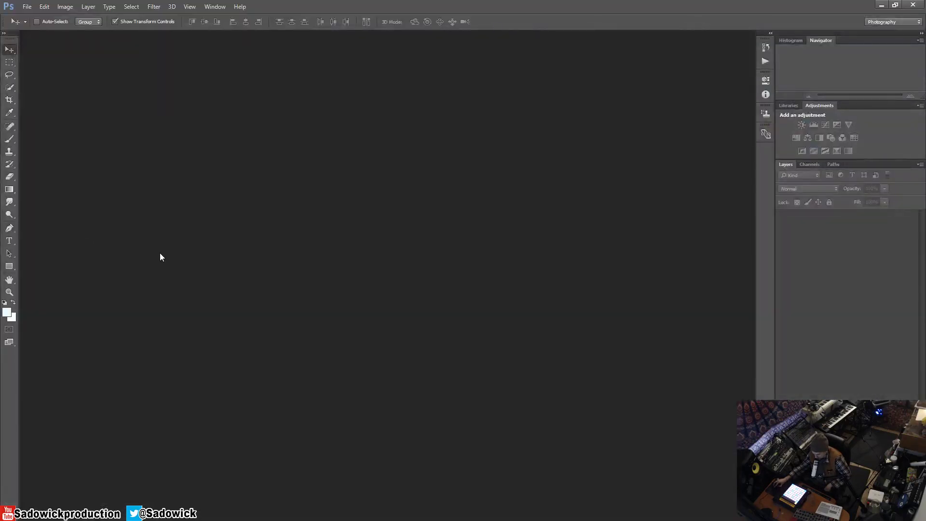
left_click(27, 6)
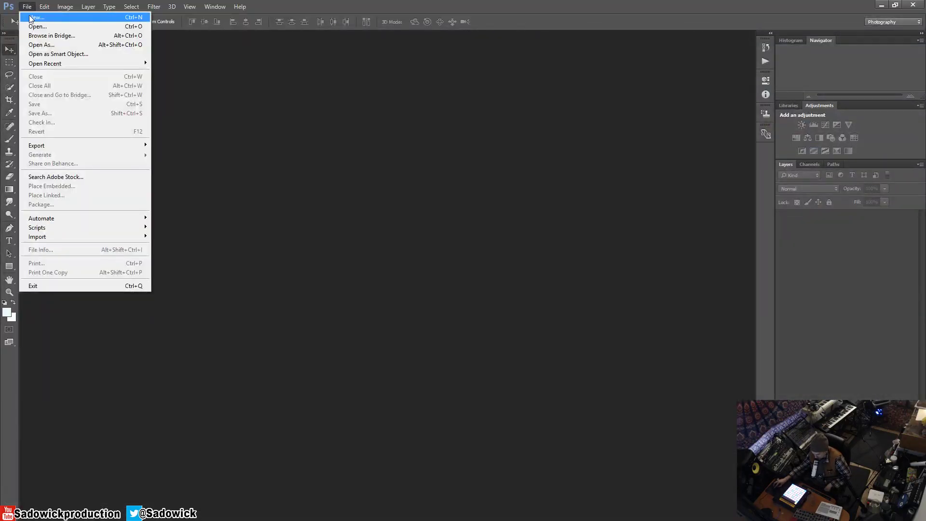
left_click(31, 18)
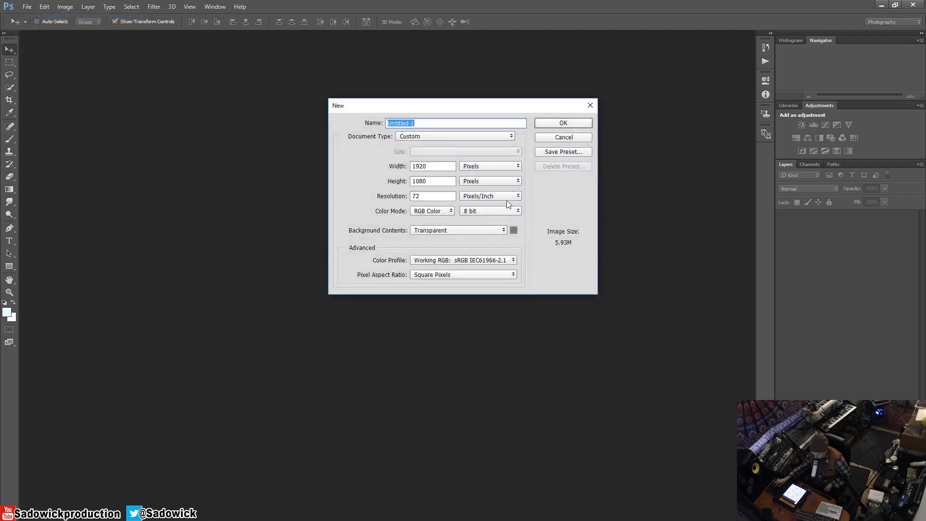
left_click(429, 135)
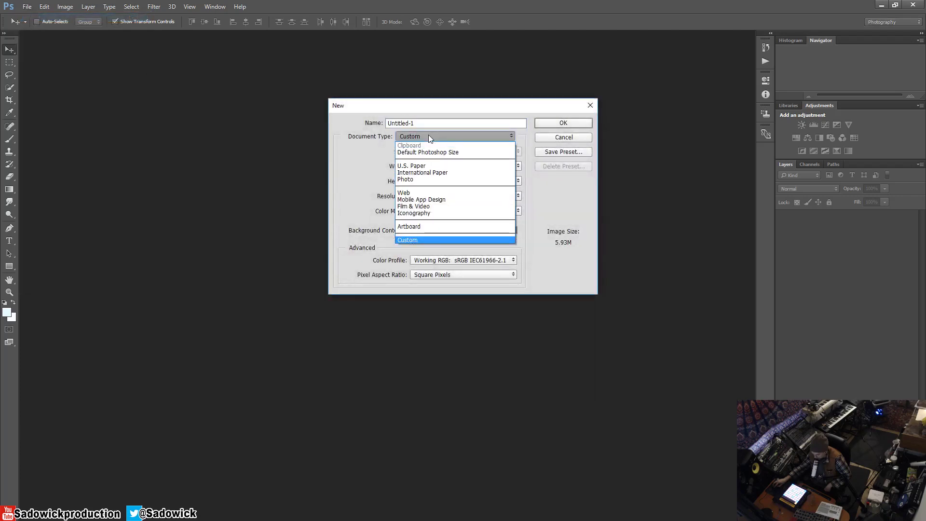
left_click(421, 239)
double_click(438, 170)
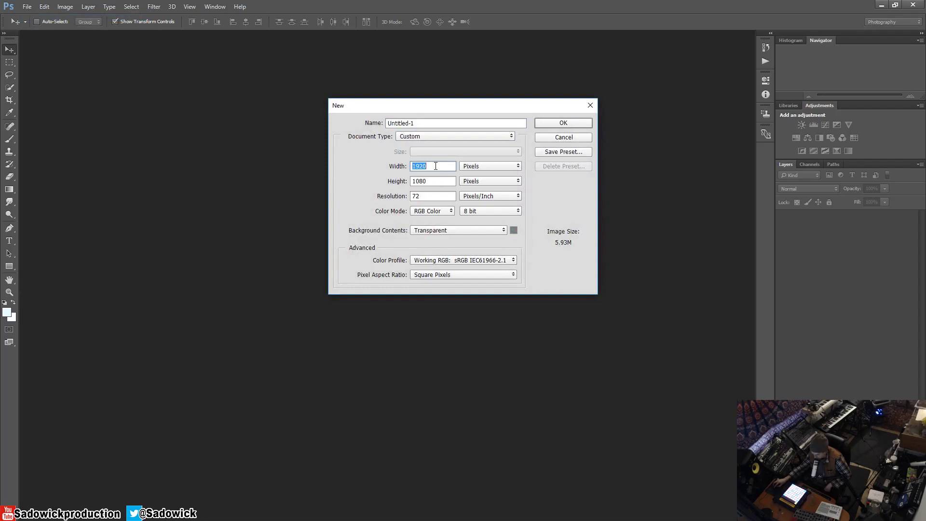
double_click(410, 181)
double_click(409, 167)
left_click(575, 123)
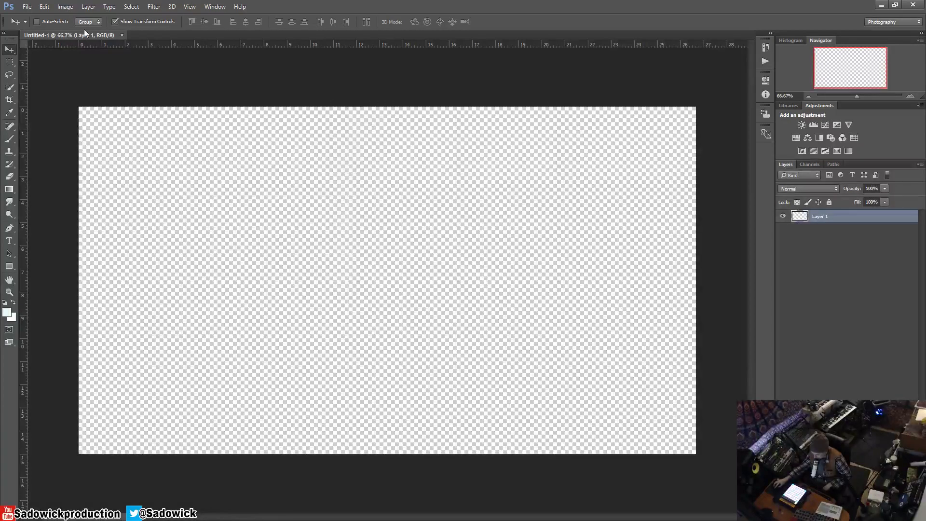
- Float the blank document in its own enlarged window and zoom it out to 33.33%
left_click_drag(74, 33, 215, 83)
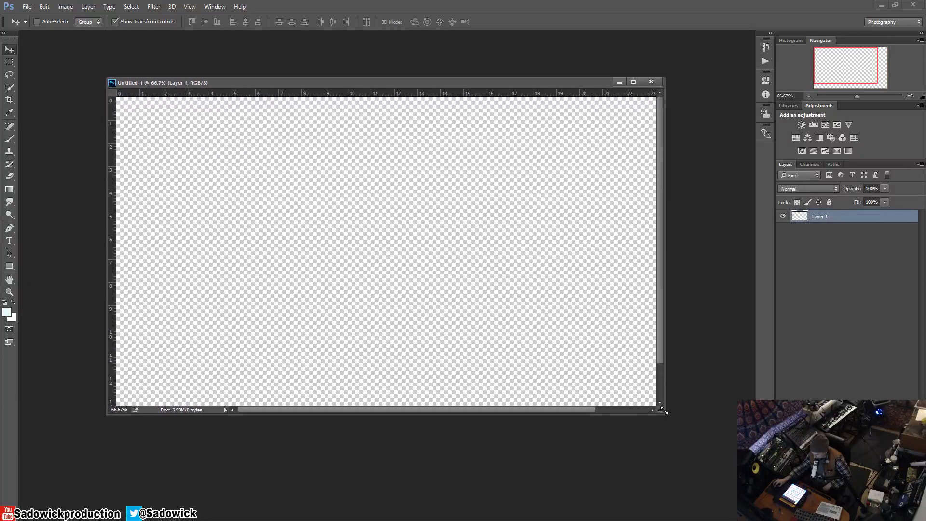
left_click_drag(684, 436, 712, 462)
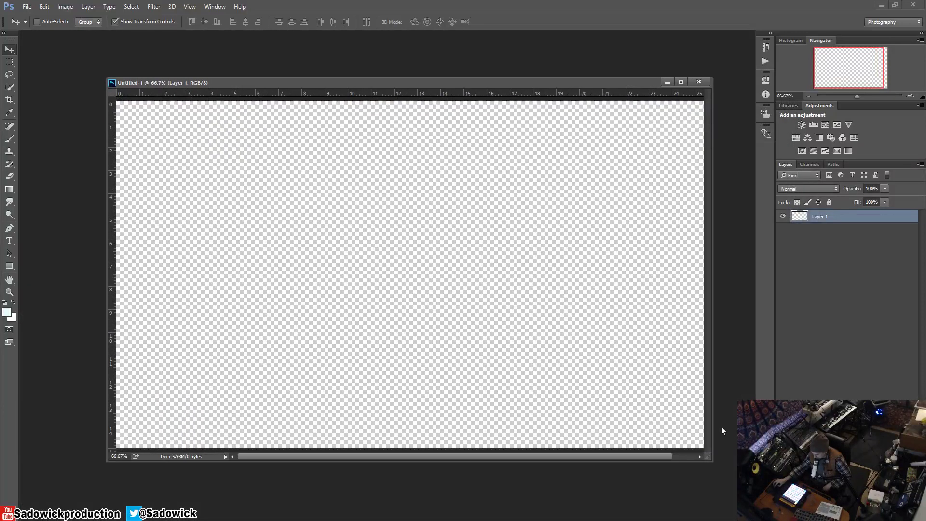
left_click(807, 95)
left_click(806, 95)
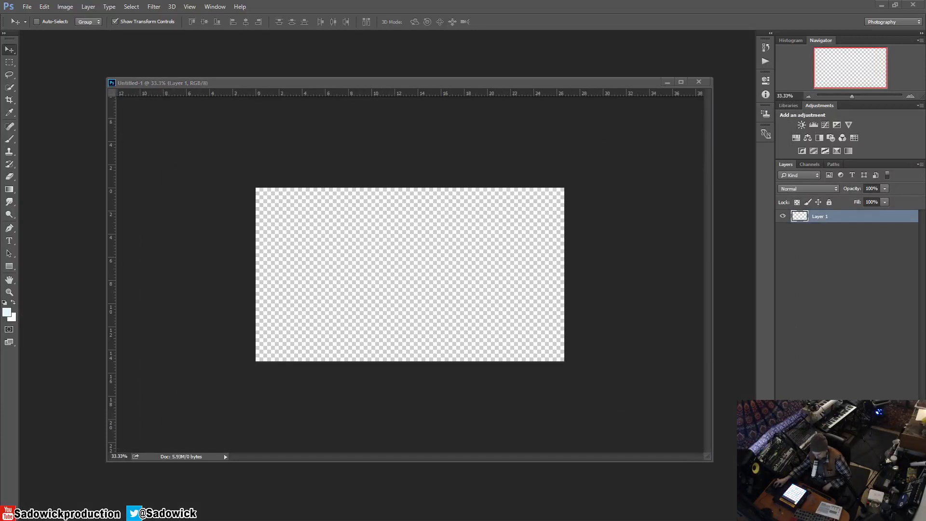
- Open the beach photo JPG and float it in its own window beside the blank canvas
left_click_drag(70, 270, 59, 96)
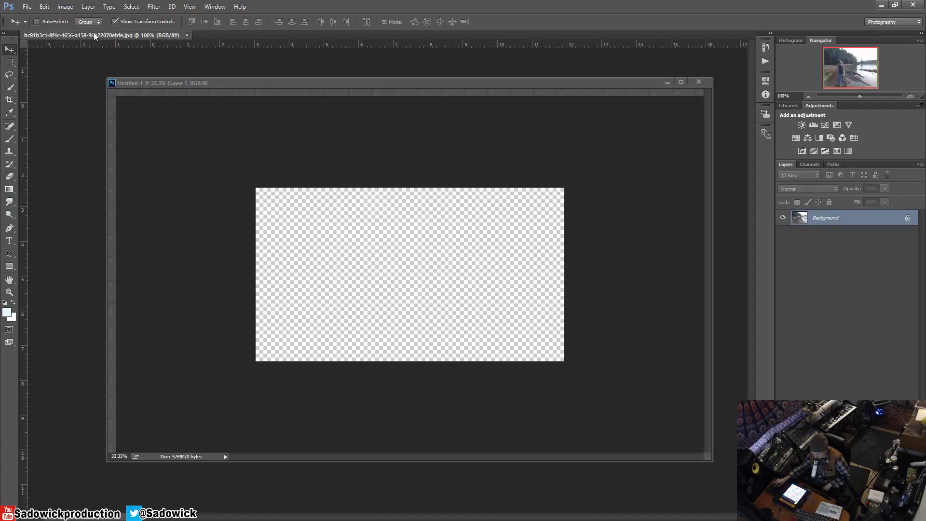
left_click_drag(95, 36, 104, 58)
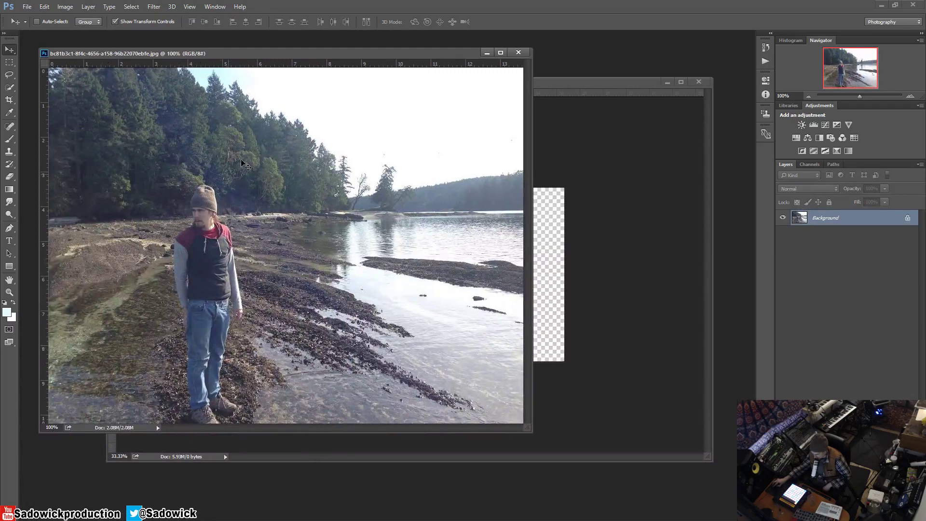
left_click_drag(299, 47, 299, 59)
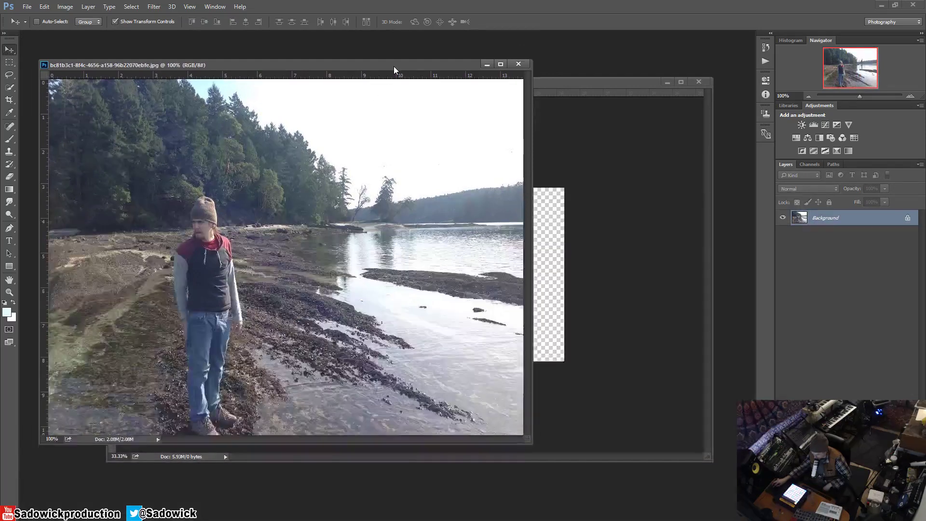
left_click_drag(395, 64, 696, 114)
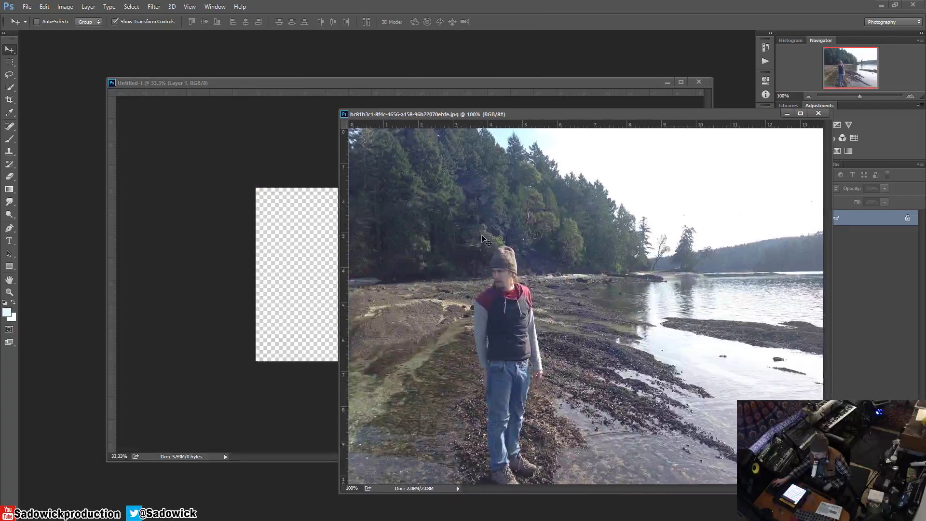
- Copy the beach photo into the blank document's upper-left corner as a new layer and close the original photo
left_click_drag(486, 239, 323, 236)
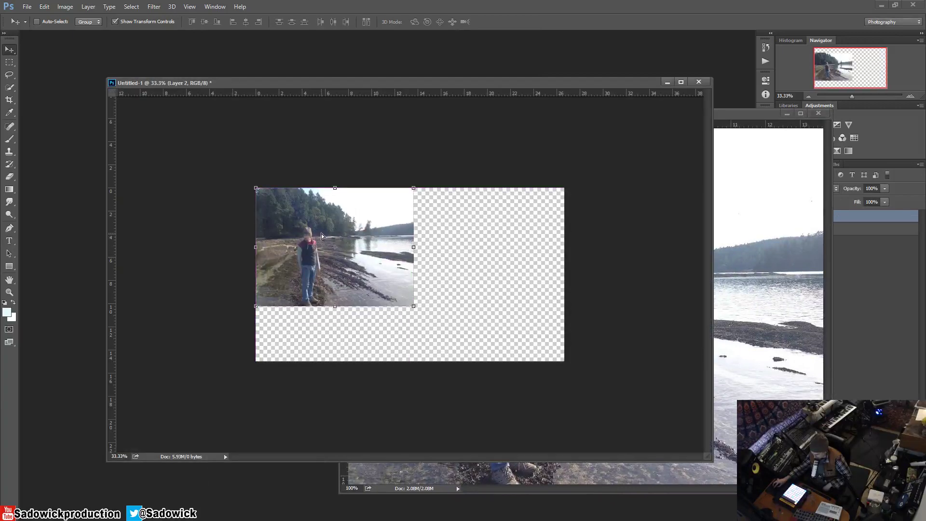
left_click(819, 114)
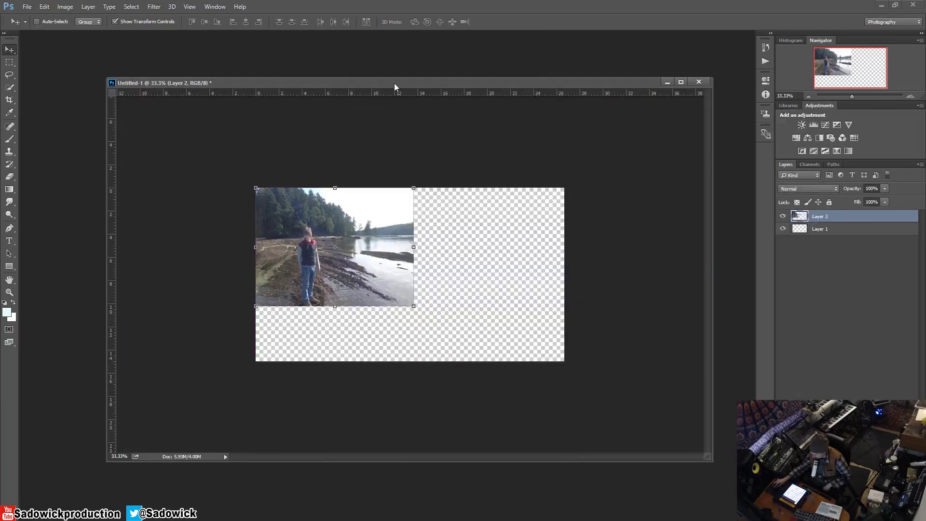
left_click_drag(394, 87, 353, 62)
left_click(910, 96)
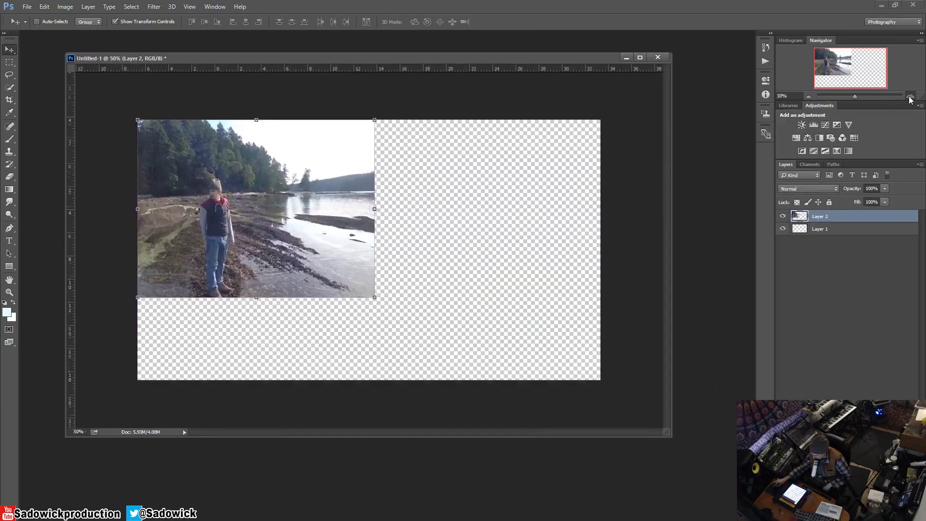
scroll(331, 249, "up", 1)
scroll(240, 205, "down", 1)
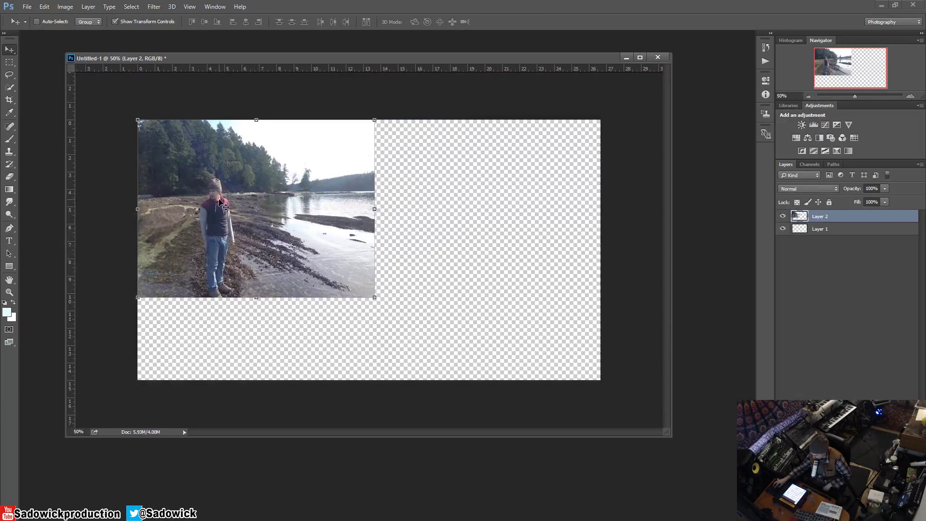
- Try to stretch the photo layer horizontally to about 150% without keeping its proportions, and undo the stretch
mouse_move(240, 205)
left_mouse_down()
mouse_move(324, 286)
mouse_move(239, 205)
left_mouse_up()
mouse_move(221, 158)
left_mouse_down()
mouse_move(229, 167)
mouse_move(221, 158)
left_mouse_up()
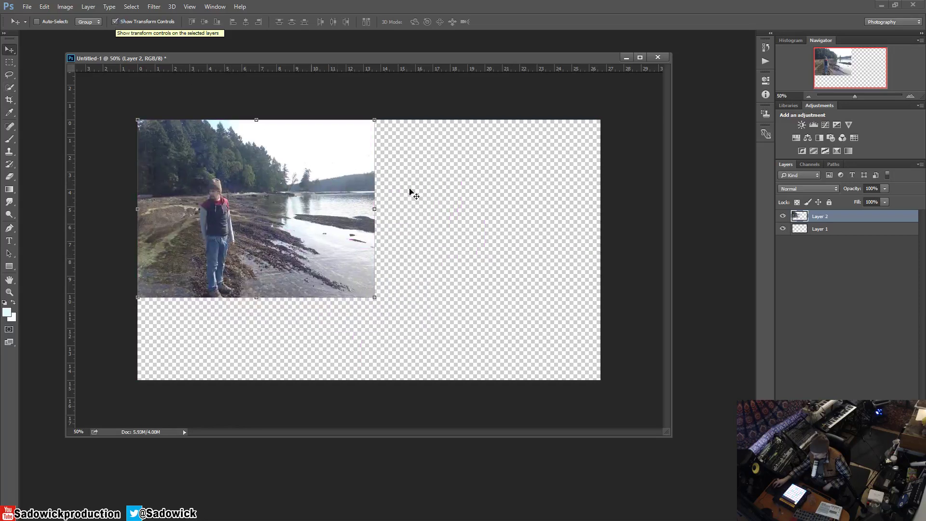
left_click_drag(375, 297, 494, 298)
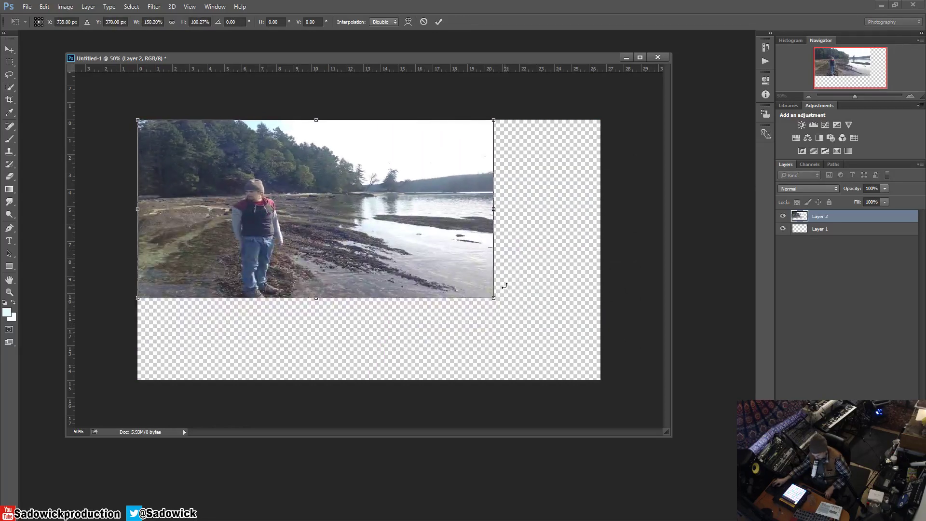
key("ctrl+z")
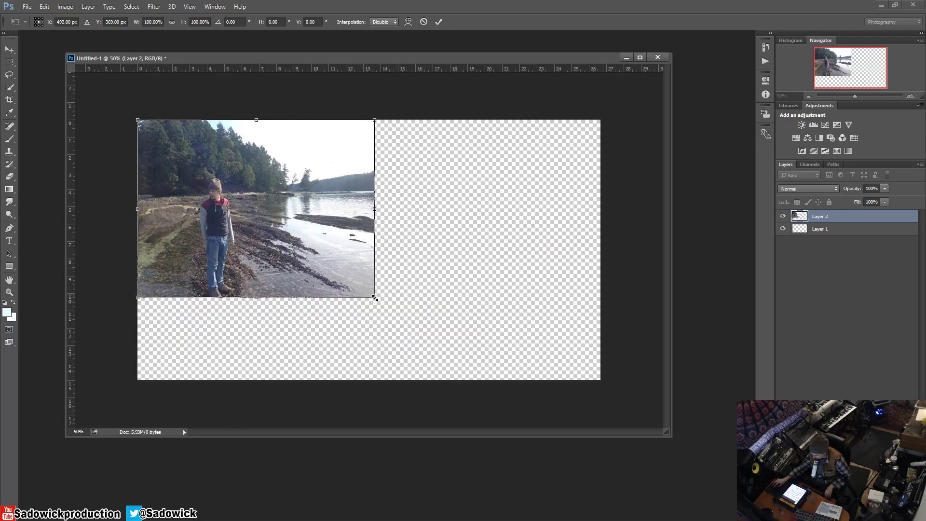
- Scale the photo layer proportionally to about 195% to span the canvas width, and shift it upward to frame the standing man
left_click_drag(375, 297, 652, 399)
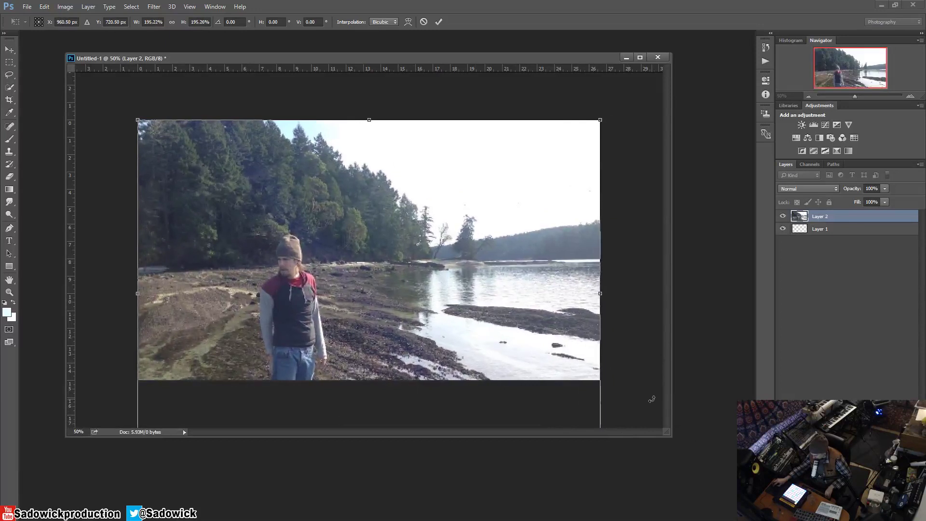
key("Return")
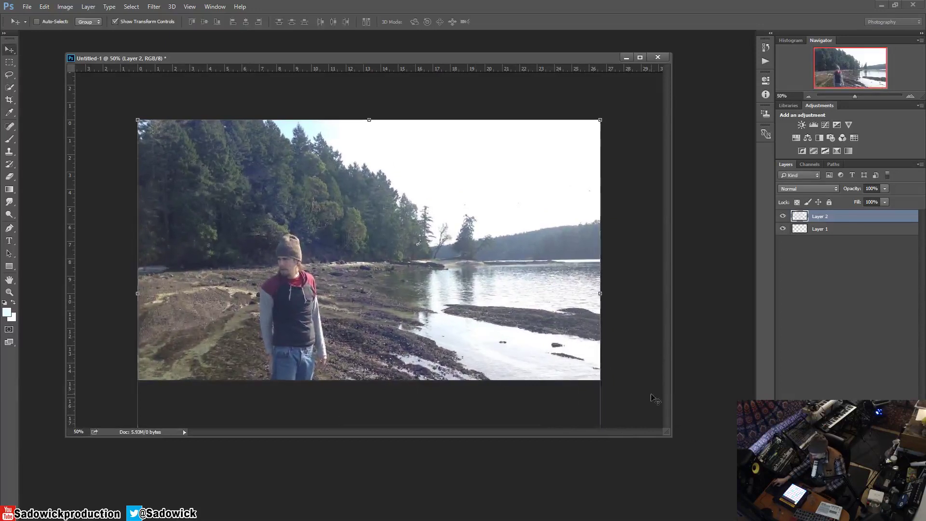
left_click_drag(444, 286, 529, 215)
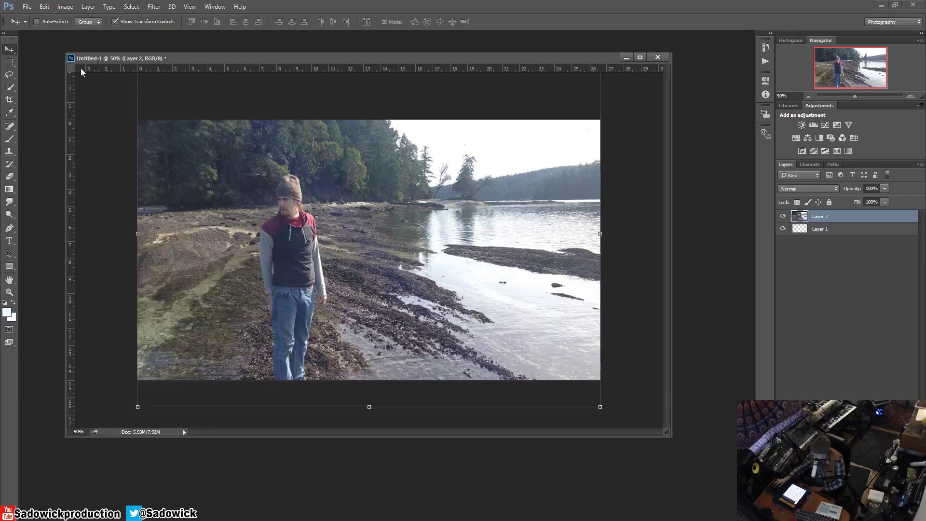
left_click(10, 241)
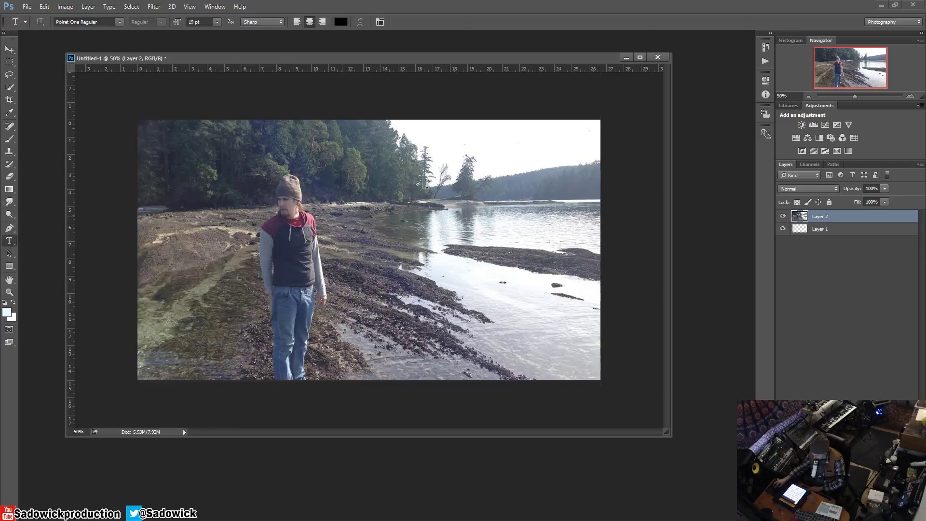
left_click(313, 134)
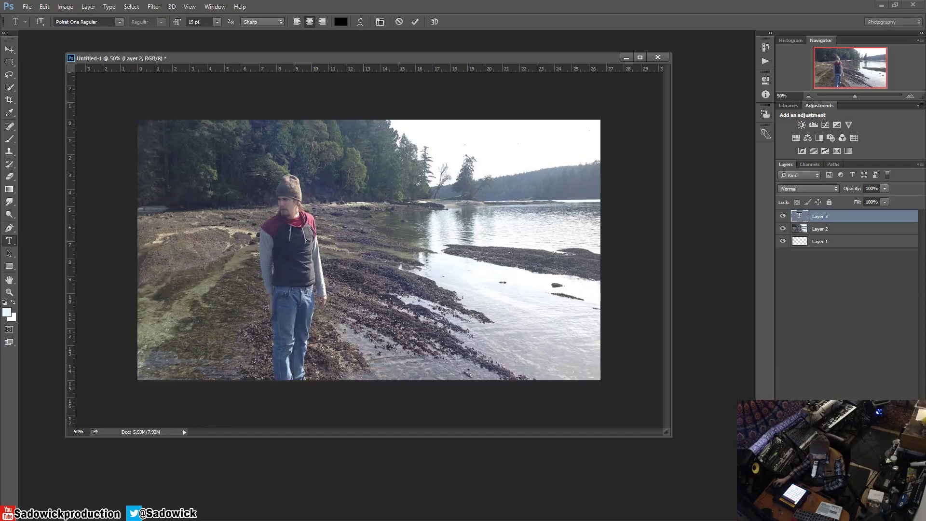
key("Escape")
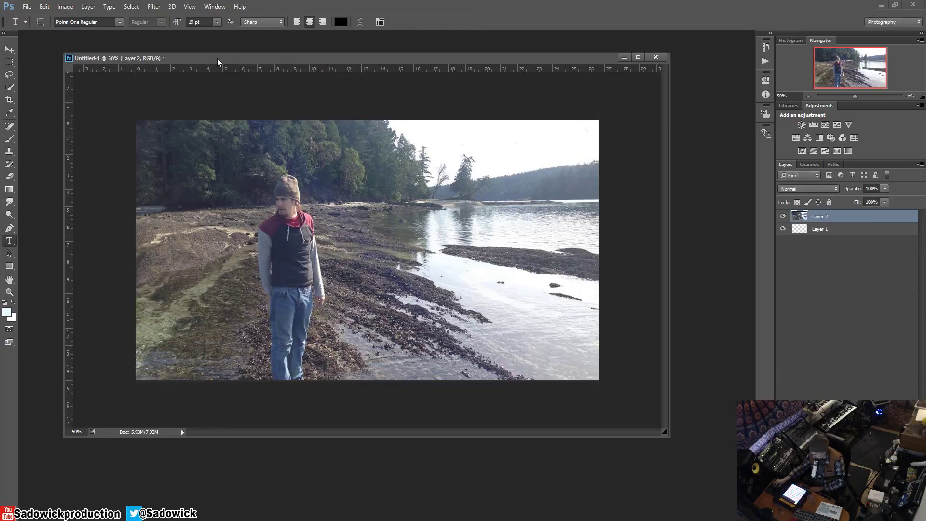
left_click_drag(218, 61, 208, 62)
- Draw a horizontal paragraph text box across the upper-right part of the canvas and hide the photo layer
left_click(9, 242)
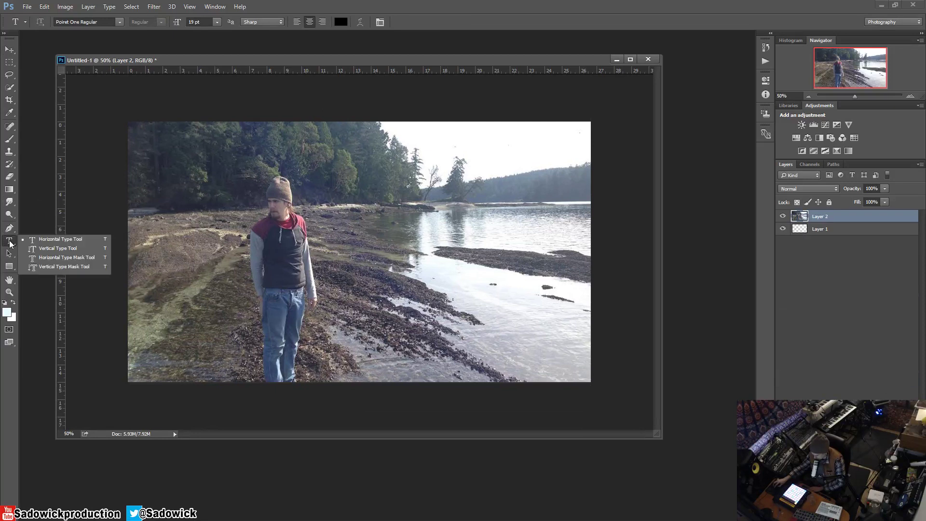
left_click(10, 245)
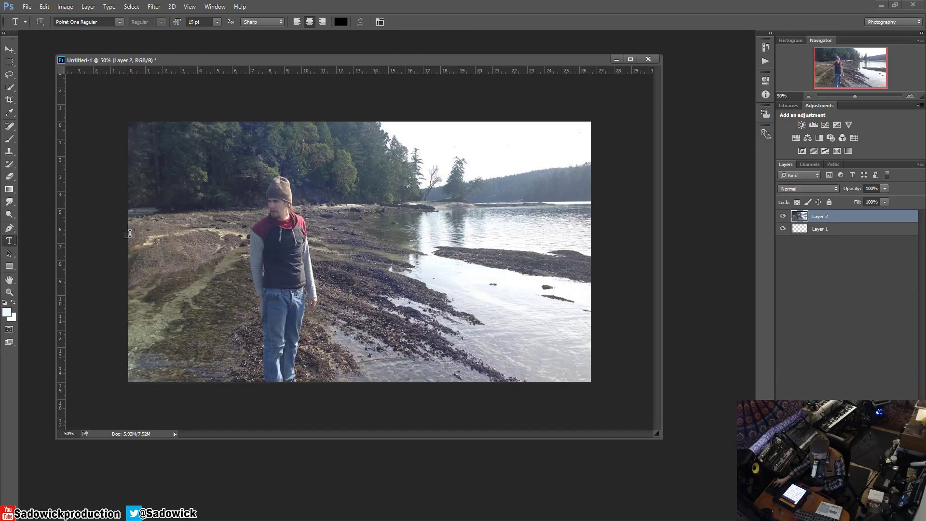
left_click_drag(310, 133, 592, 268)
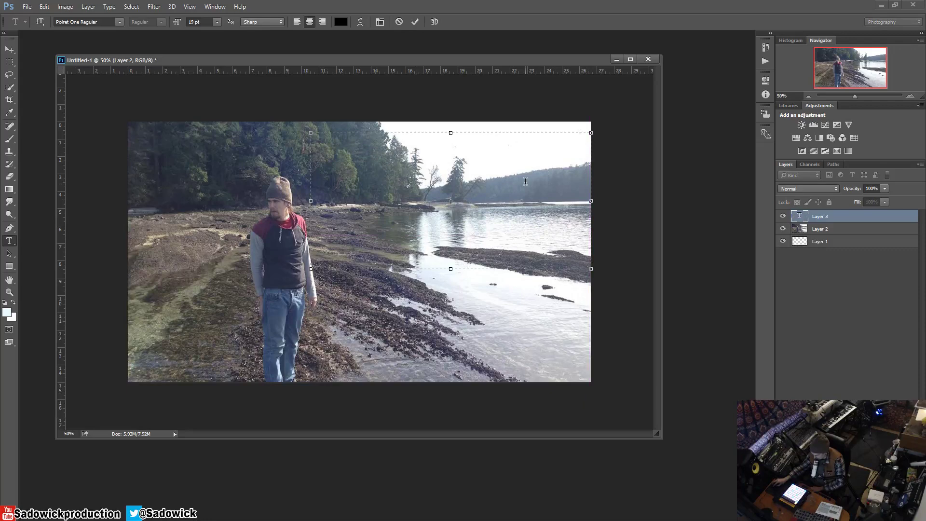
left_click(782, 229)
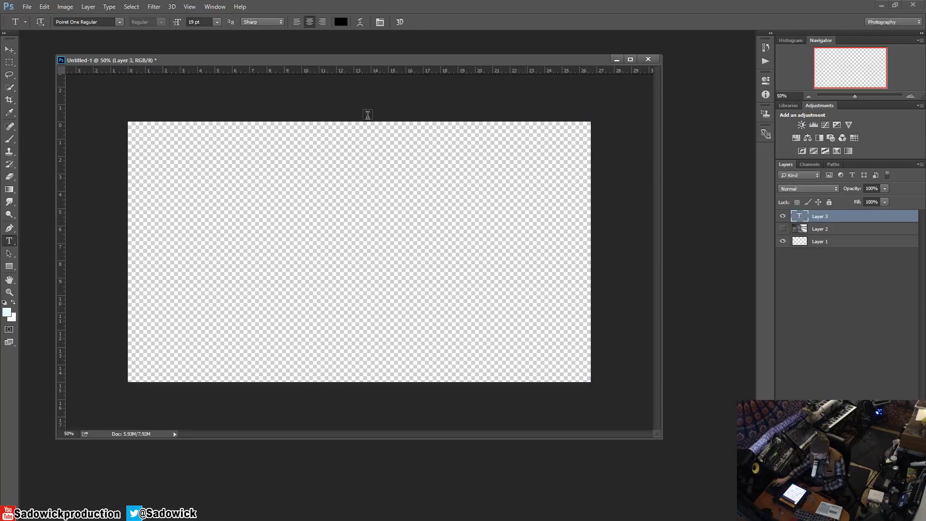
- Enter "Sadowick - youtube tutorial time" in the text box on Layer 3
left_click(419, 150)
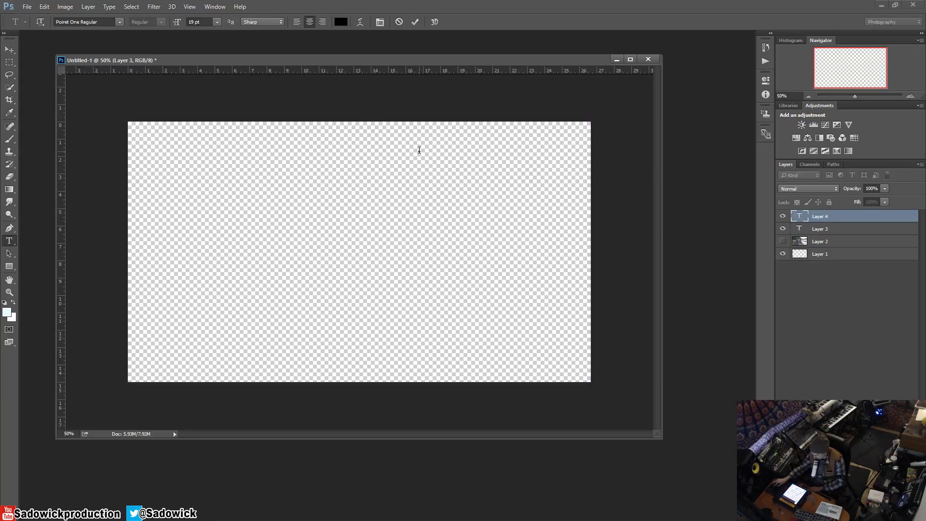
key("Escape")
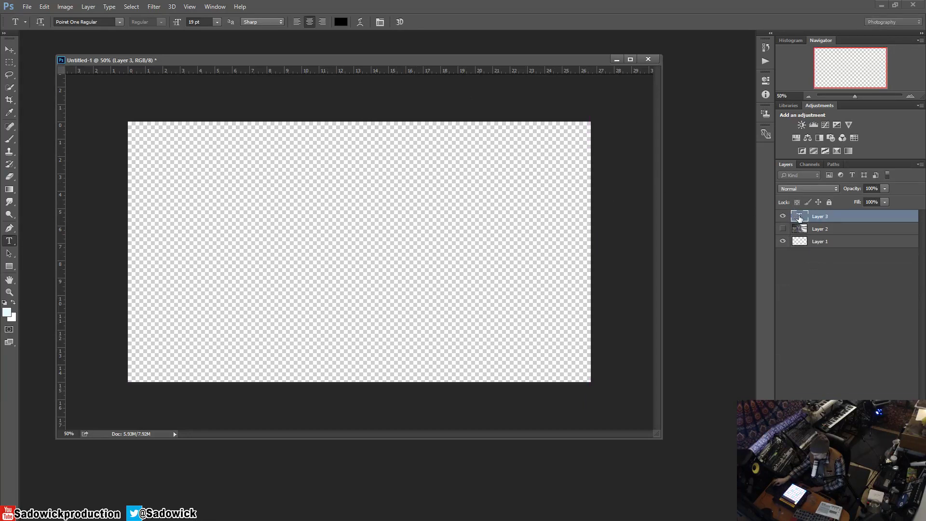
double_click(798, 218)
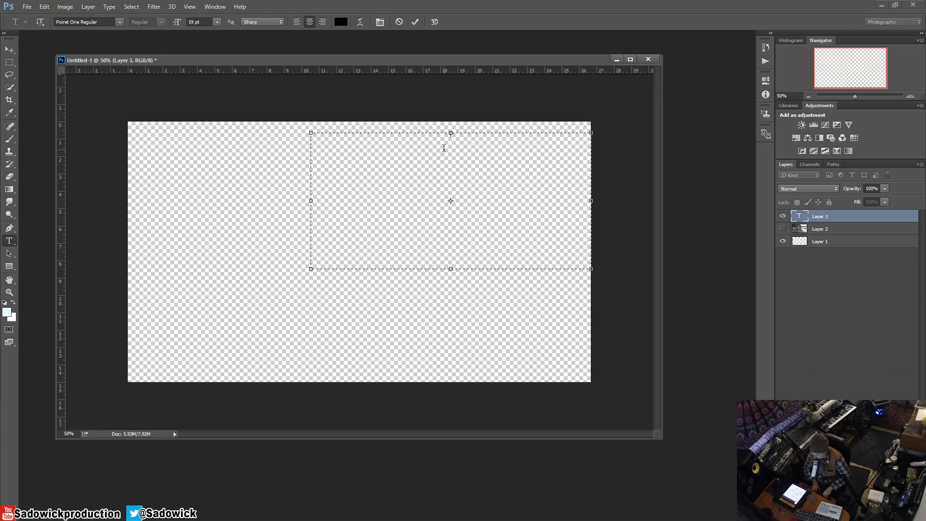
type("Sadowick - youtube ")
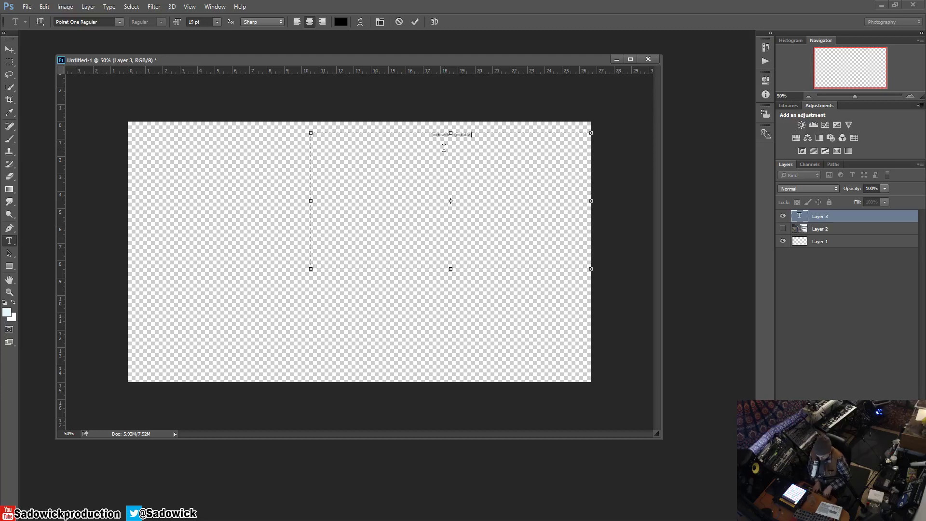
type("tutorial time")
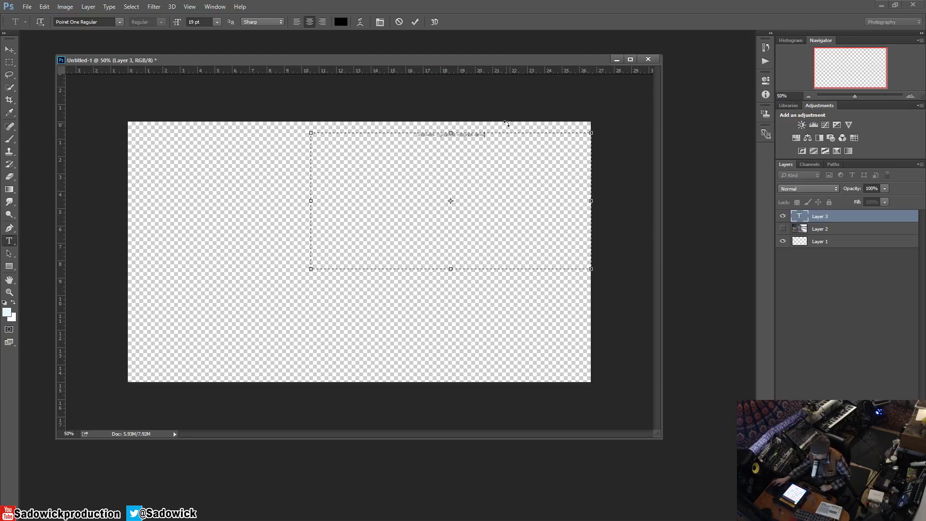
- Enlarge all of the title text in the paragraph box to 126 pt
key("ctrl+a")
left_click(491, 136)
left_click_drag(487, 135, 413, 140)
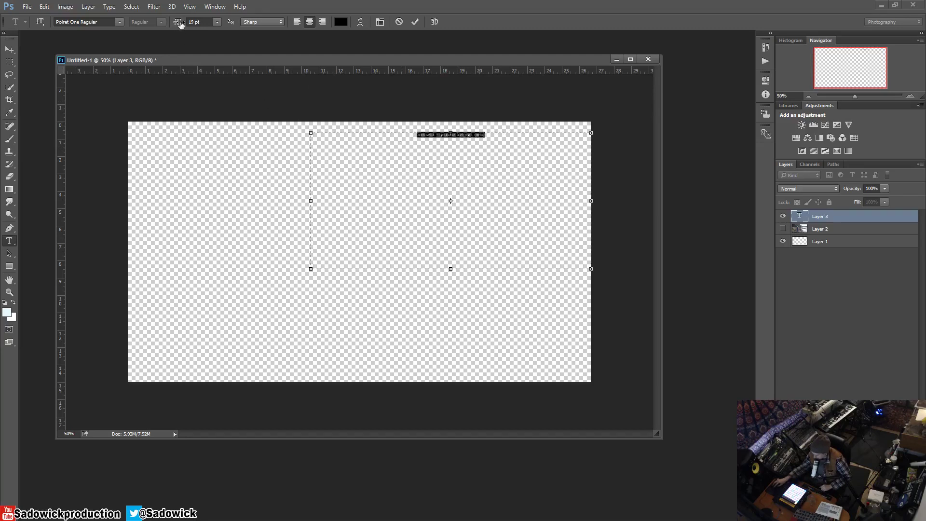
left_click_drag(181, 25, 228, 29)
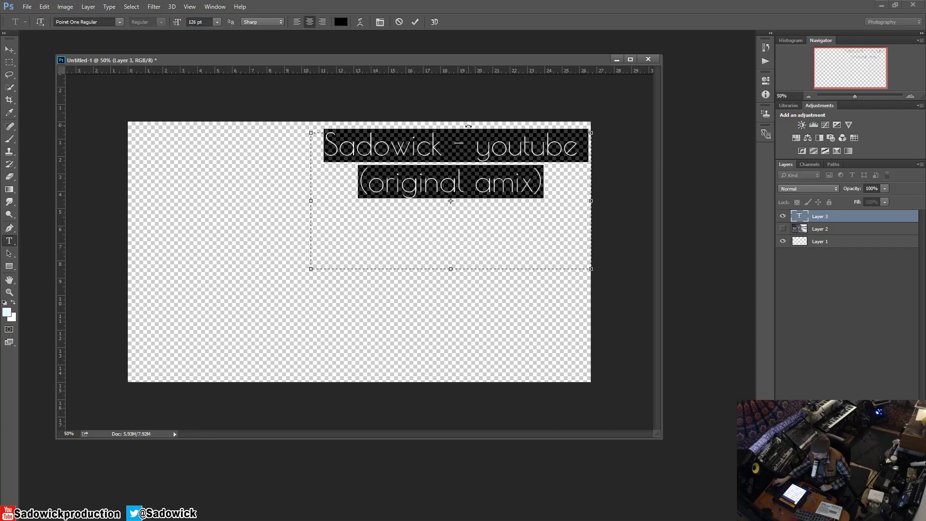
- Correct "amix" to "mix" in the title text, and move the text box inward from the canvas edge
left_click(490, 179)
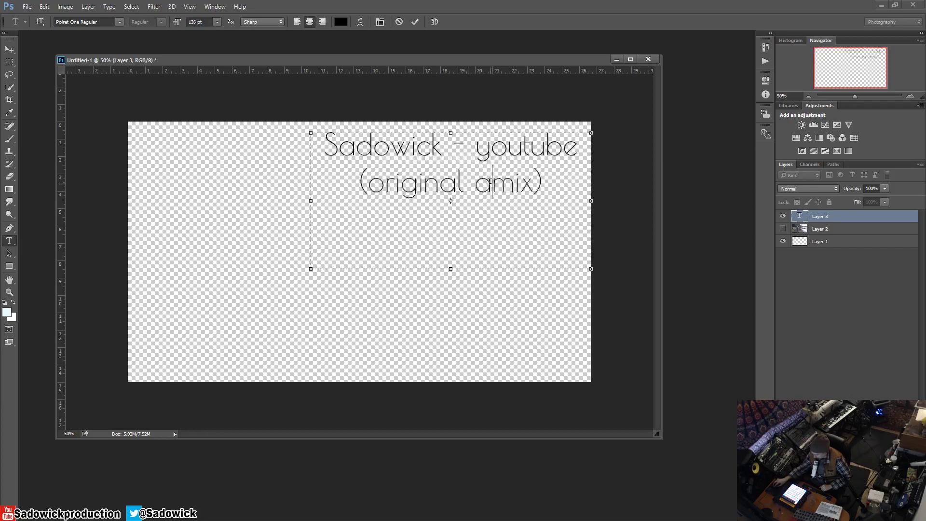
left_click_drag(492, 179, 479, 184)
key("BackSpace")
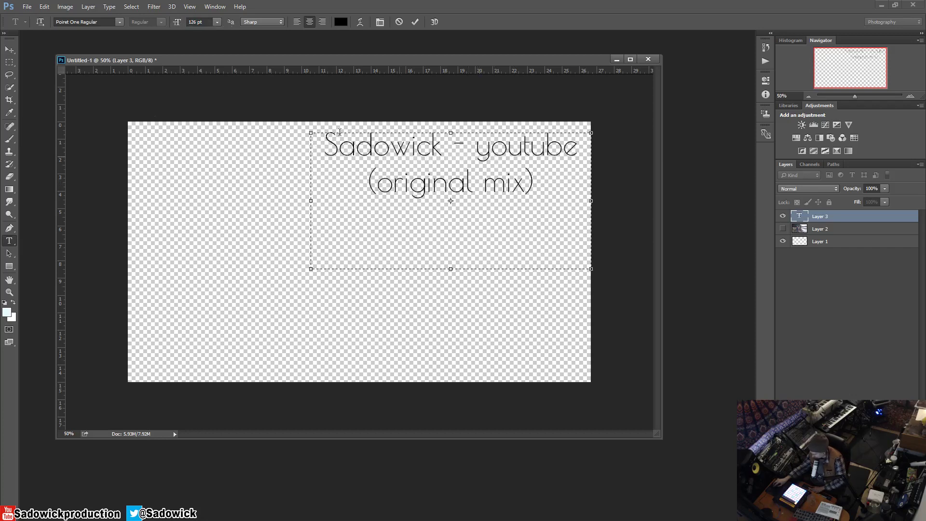
left_click(9, 49)
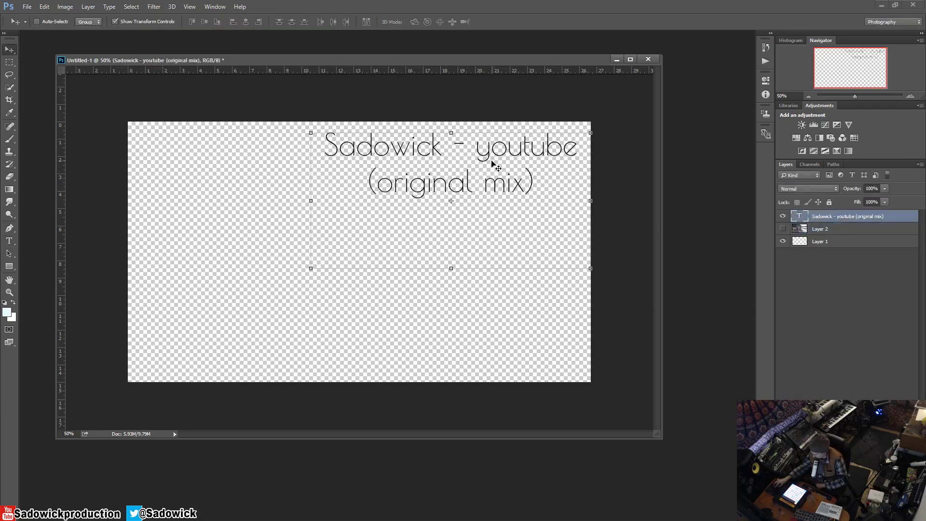
left_click_drag(492, 164, 455, 178)
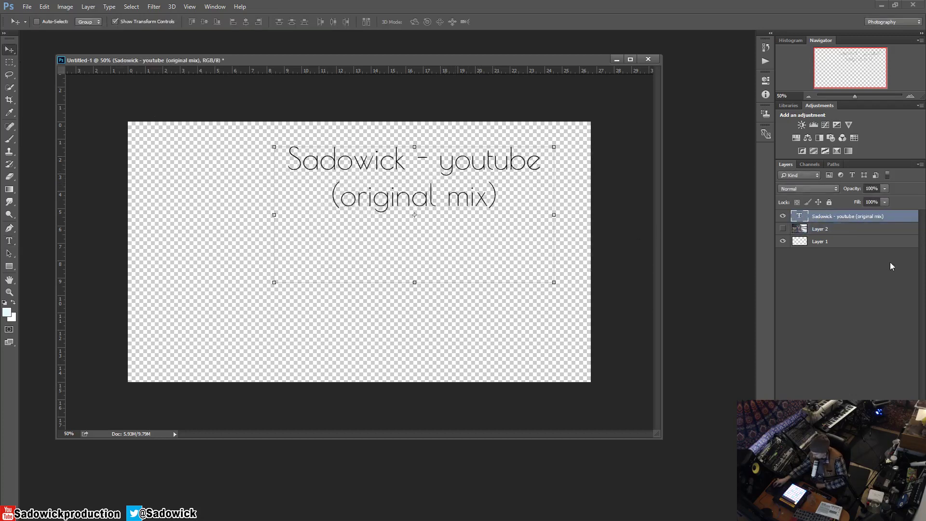
- Right-align the title text and capitalize the first letter of "Youtube"
double_click(801, 216)
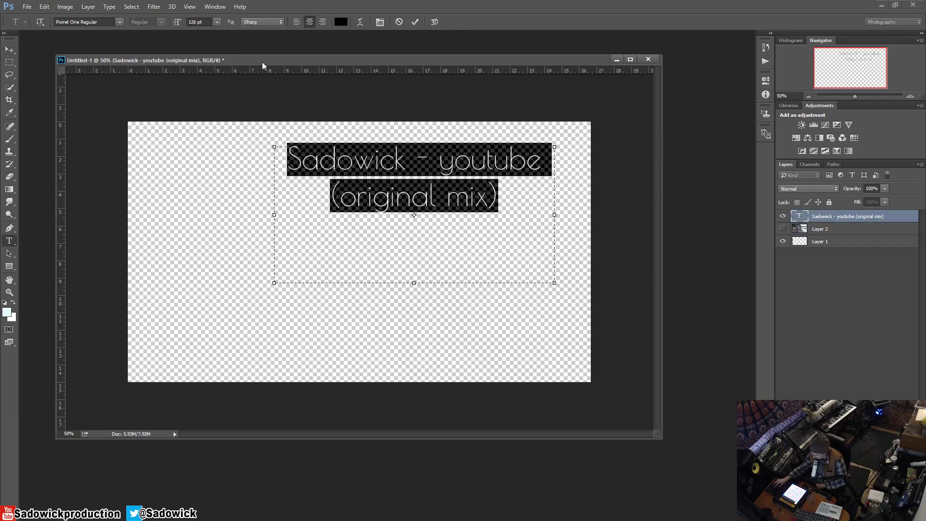
left_click(323, 23)
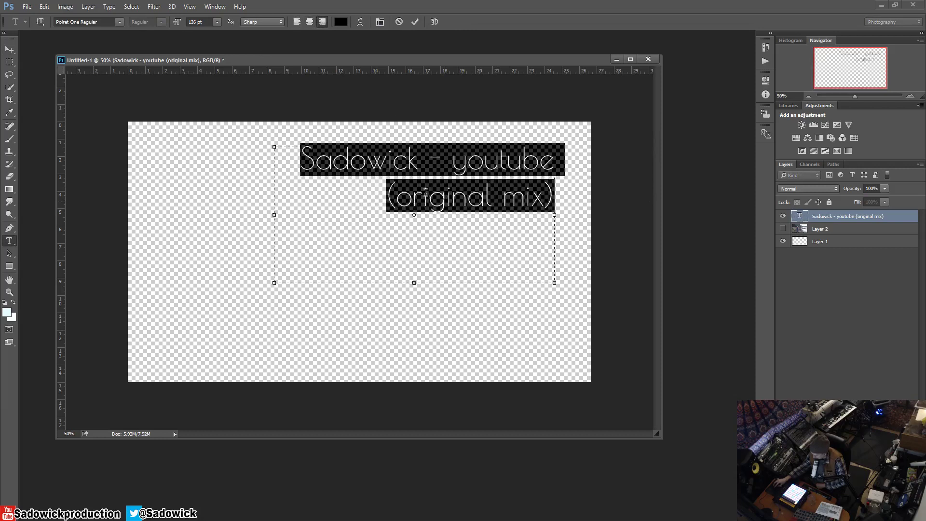
key("shift+Left")
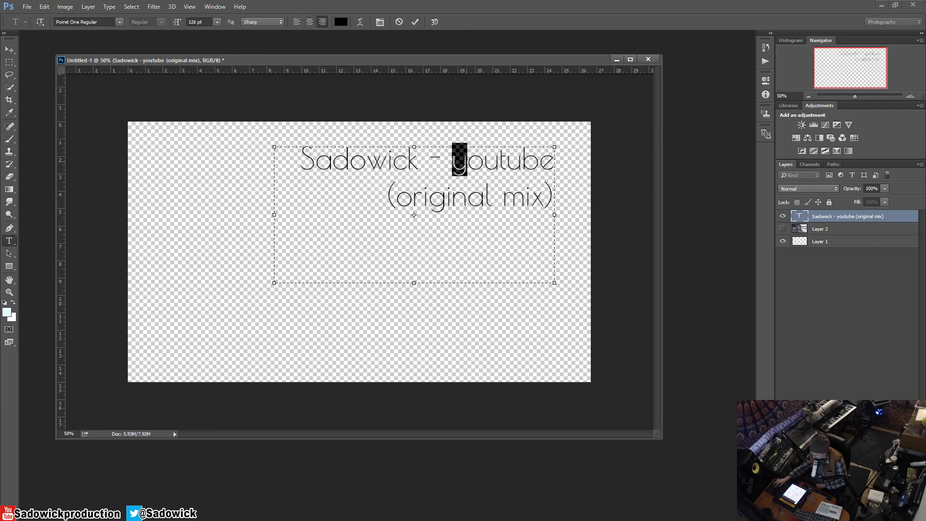
type("Y")
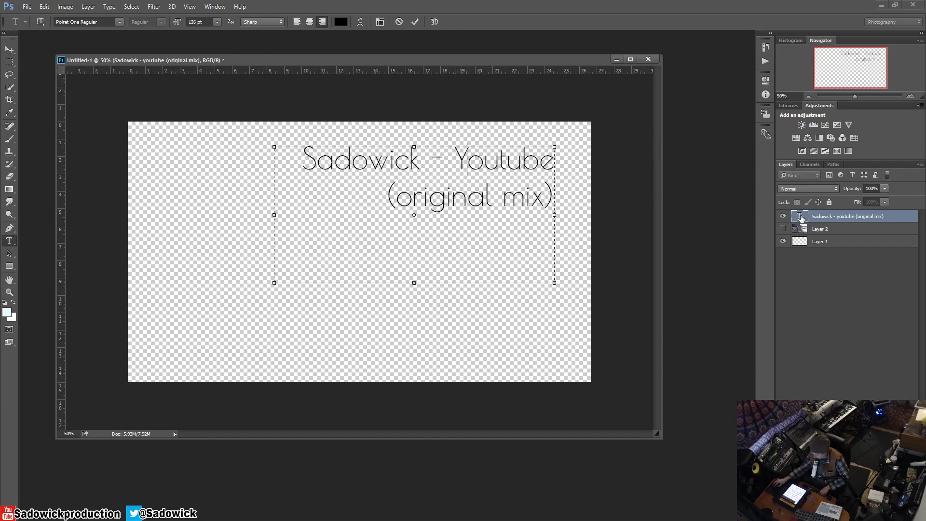
- Set the title font to Myriad Pro Bold Condensed Italic and resize the text box to about 22.6 by 7.4 in so the title fits one line
key("ctrl+a")
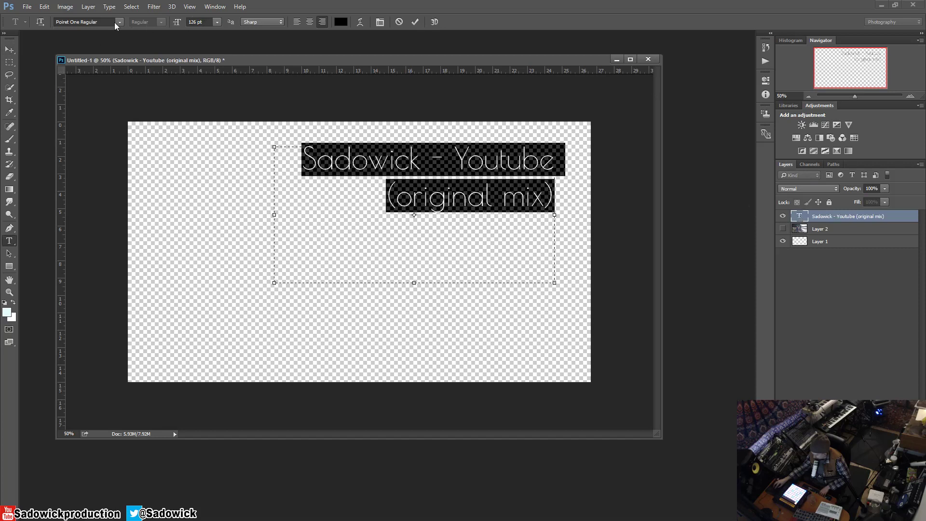
left_click(116, 23)
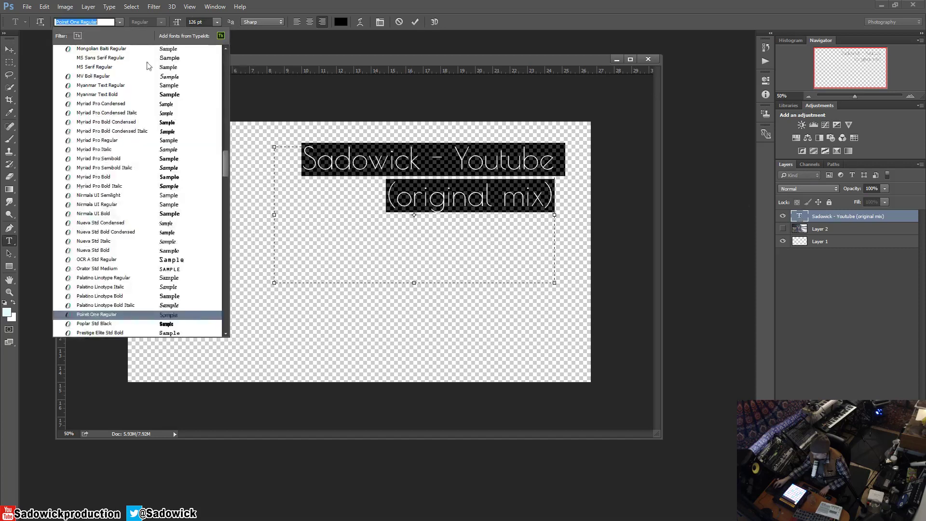
left_click(164, 131)
left_click(489, 159)
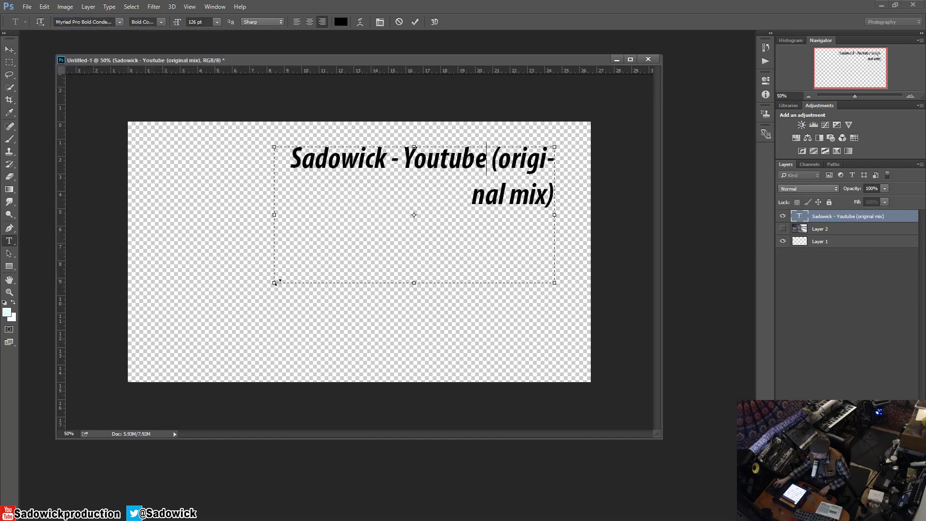
left_click_drag(275, 283, 163, 274)
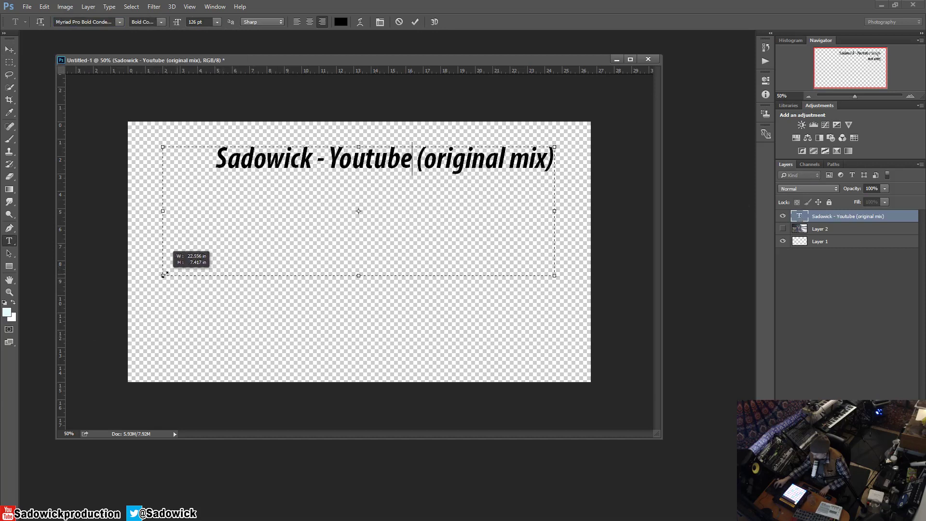
- Move the title text to the lower-right corner of the canvas and show the photo on Layer 2 again
left_click(10, 49)
left_click_drag(405, 168, 437, 371)
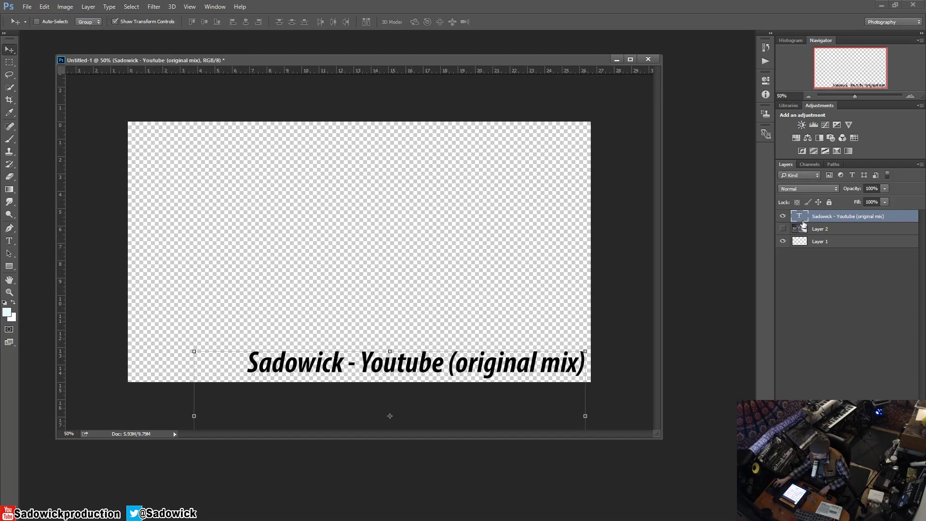
left_click(783, 229)
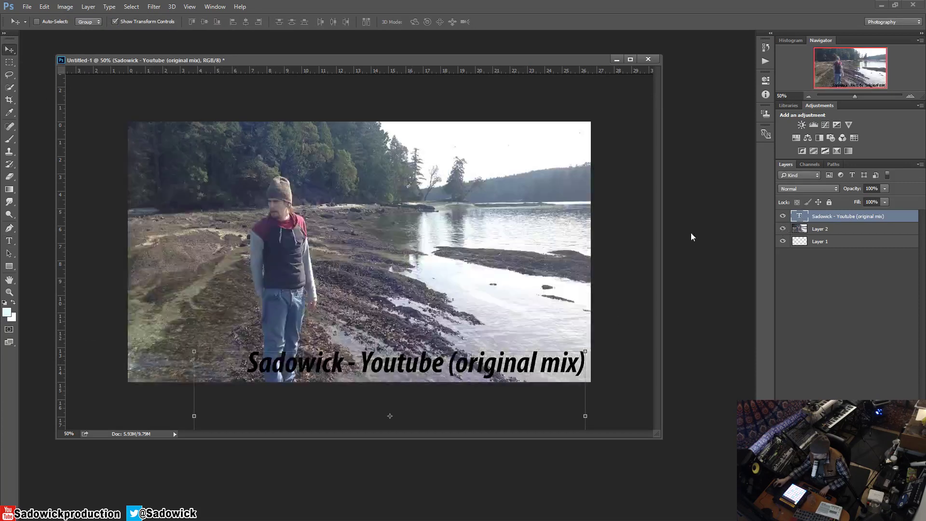
mouse_move(418, 366)
left_mouse_down()
mouse_move(434, 367)
mouse_move(420, 368)
left_mouse_up()
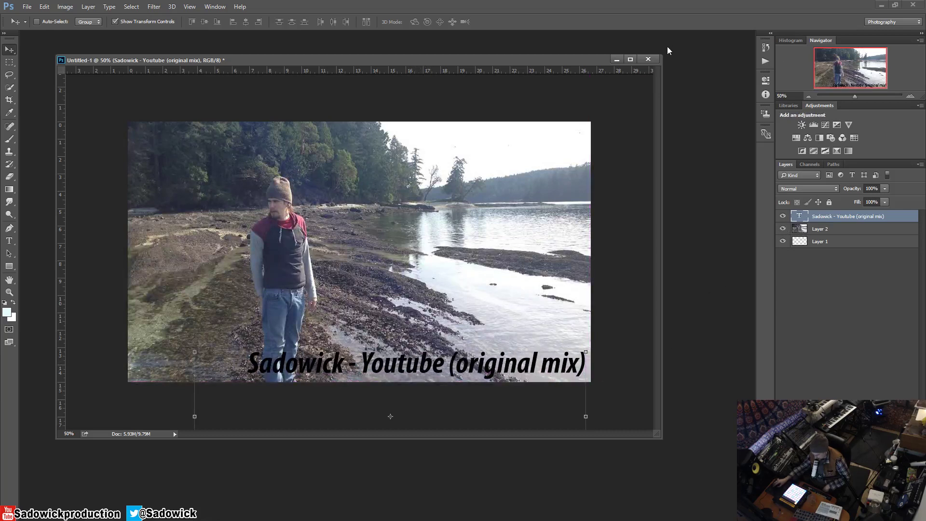
left_click_drag(379, 64, 393, 68)
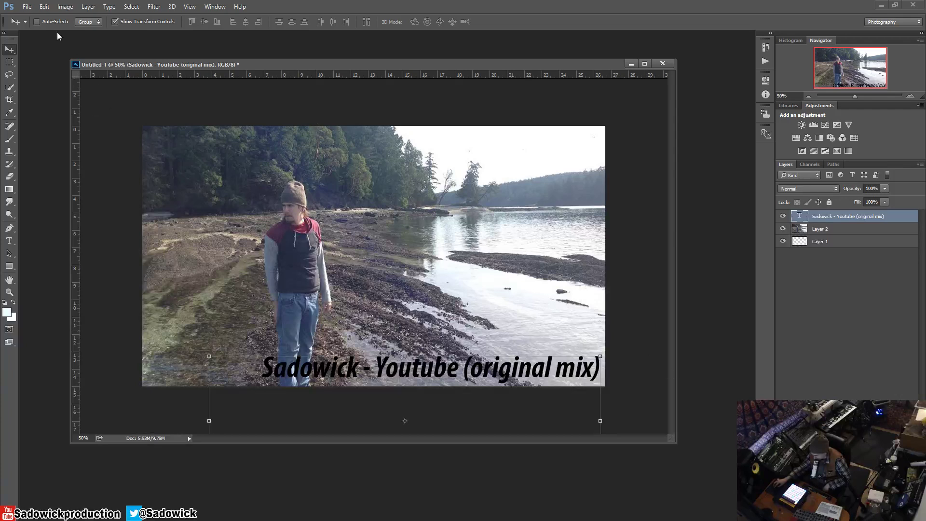
- Prepare a Save for Web export as JPEG with Very High quality, and check the man in the preview
left_click(30, 7)
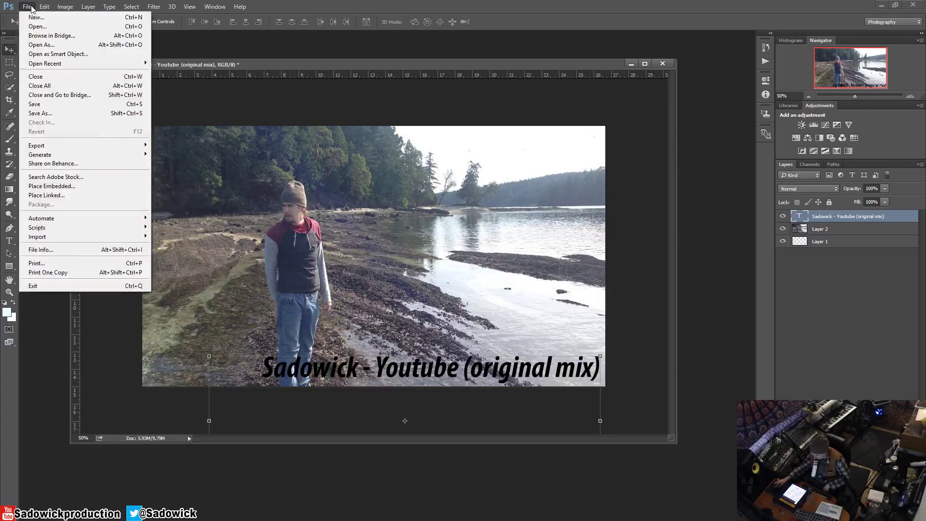
mouse_move(69, 145)
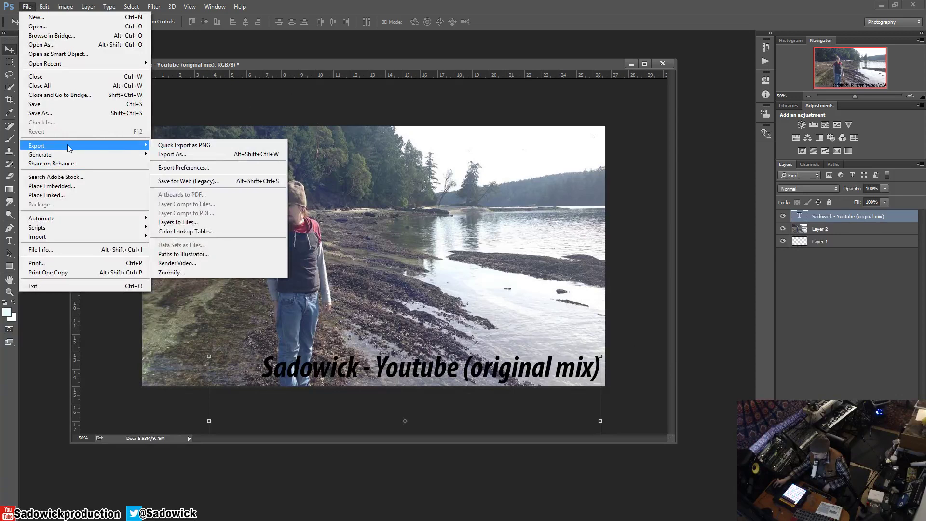
left_click(195, 183)
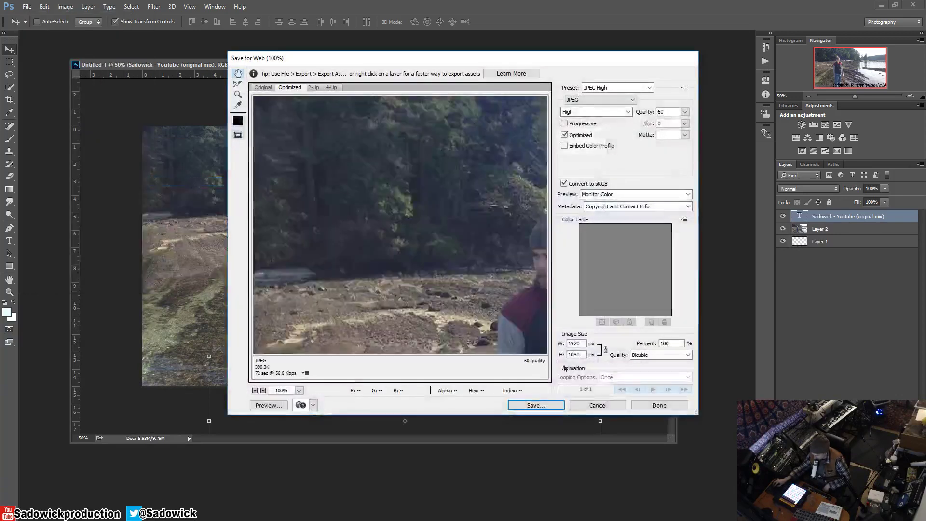
left_click(587, 110)
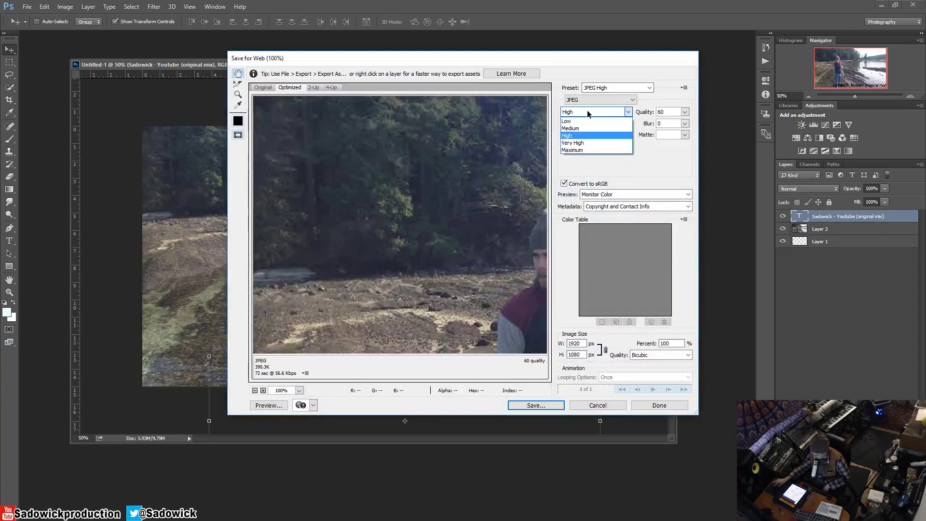
left_click(573, 142)
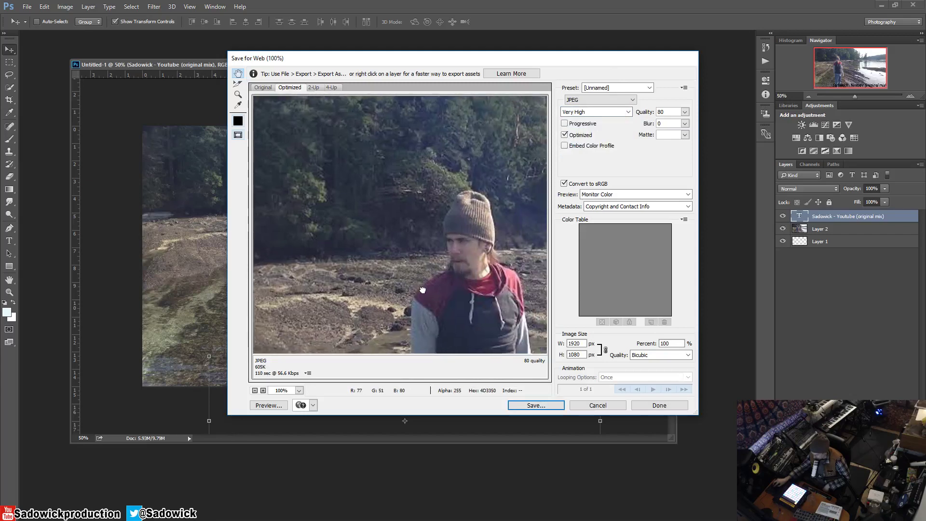
left_click_drag(508, 294, 411, 270)
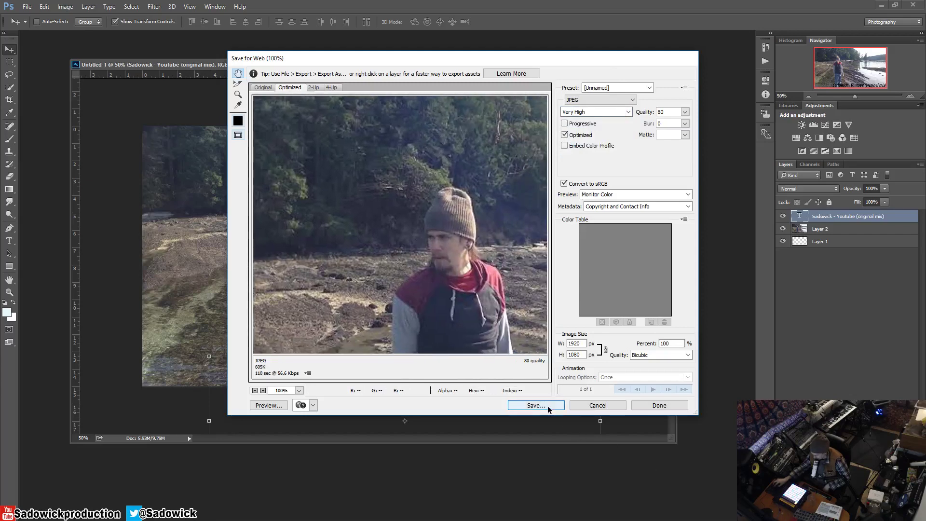
- Save the optimized image to the Desktop as "youtube cover art for musics"
left_click(535, 405)
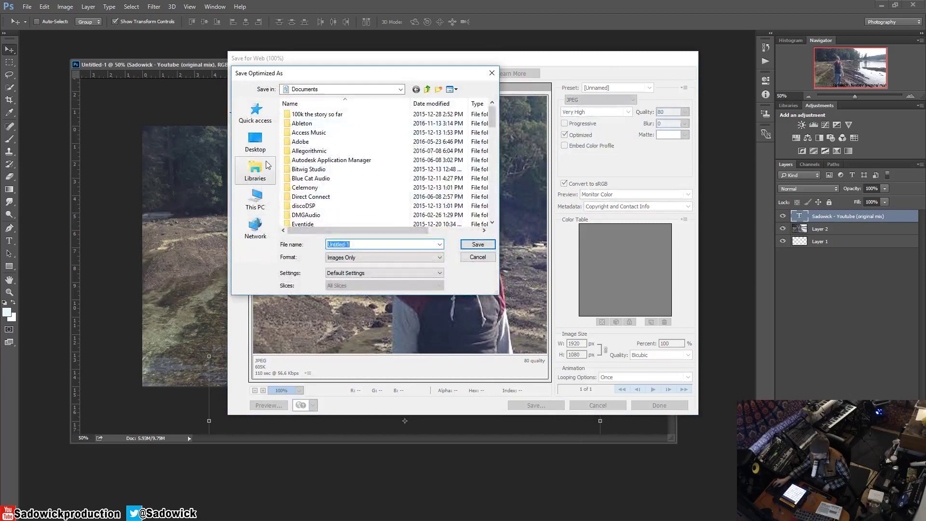
left_click(253, 147)
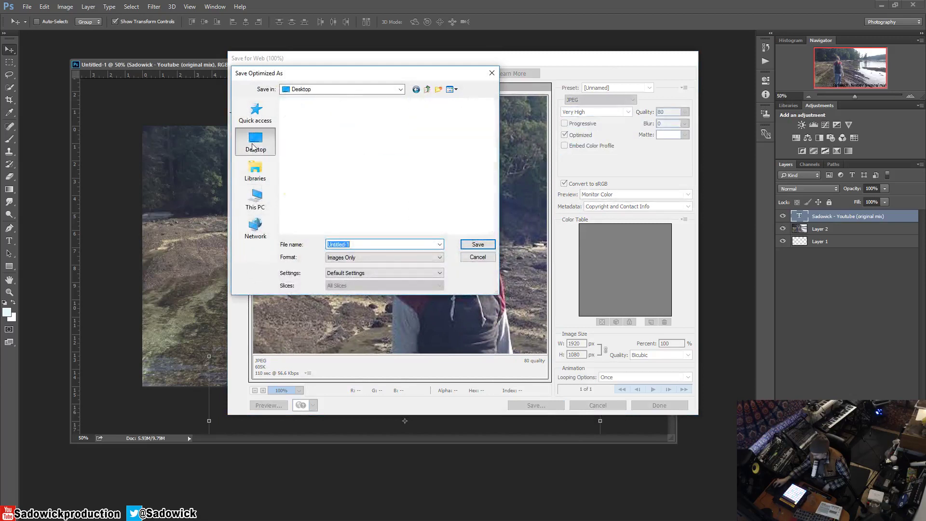
scroll(386, 203, "down", 3)
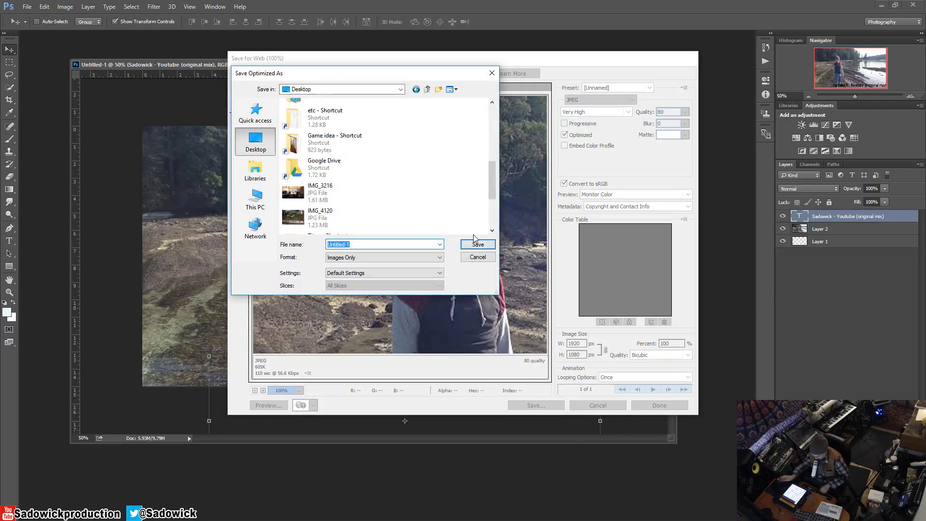
type("yout")
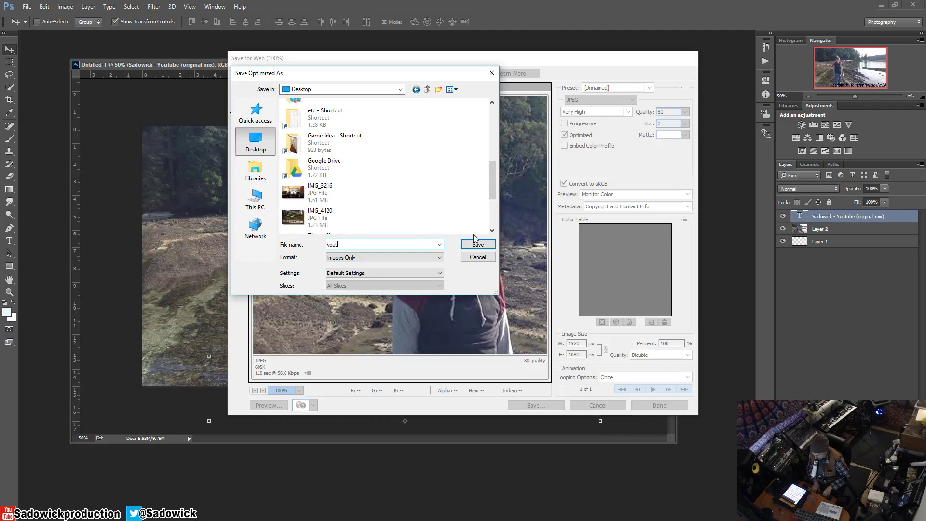
type("yubebe cover art for musics")
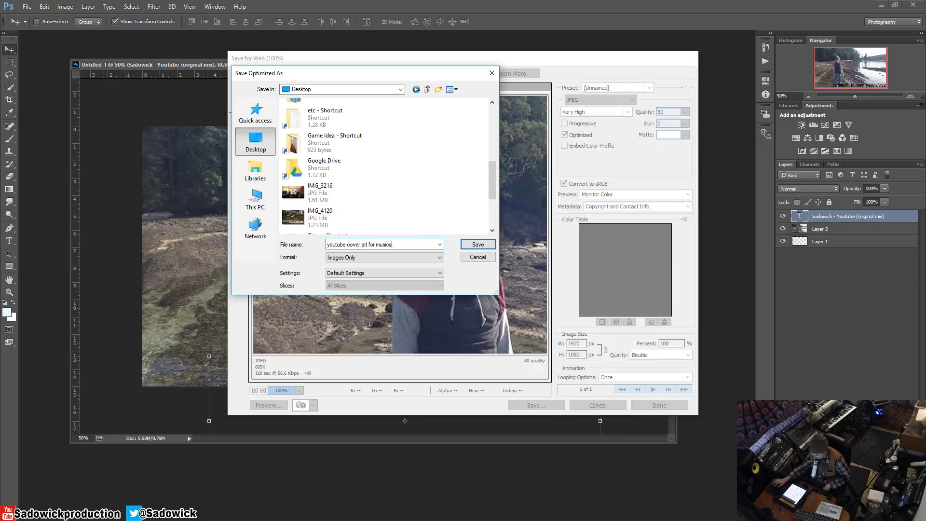
left_click(477, 245)
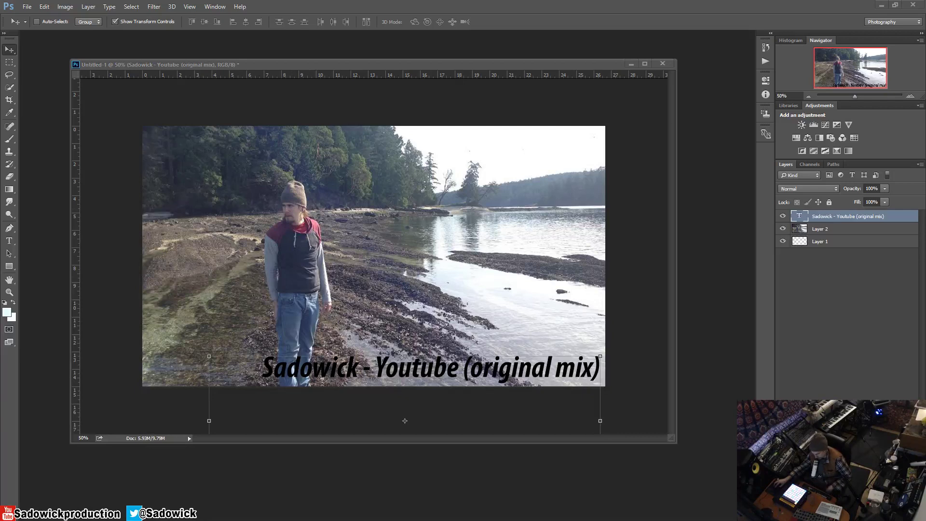
- Minimize the Photoshop, Ableton Live and Steam windows, and delete the exported youtube-cover-art-for-musics image from the desktop
left_click(881, 7)
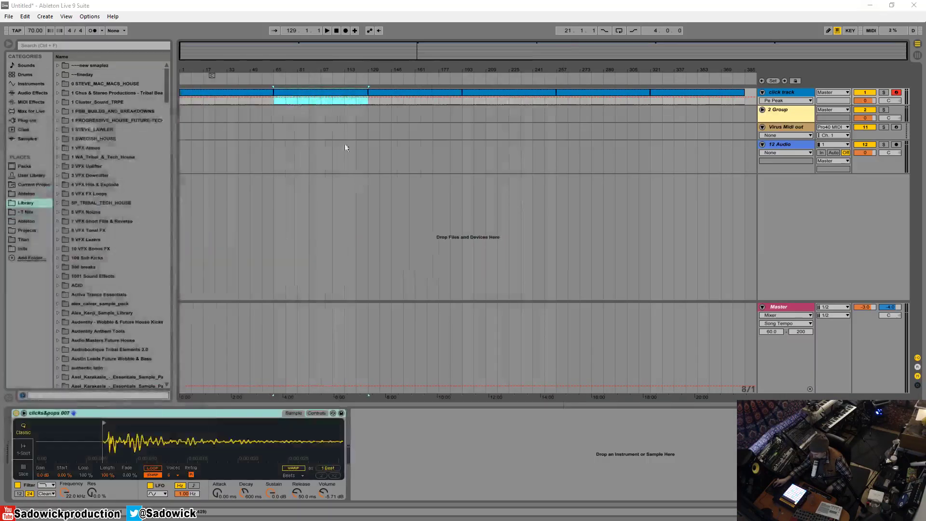
left_click(870, 8)
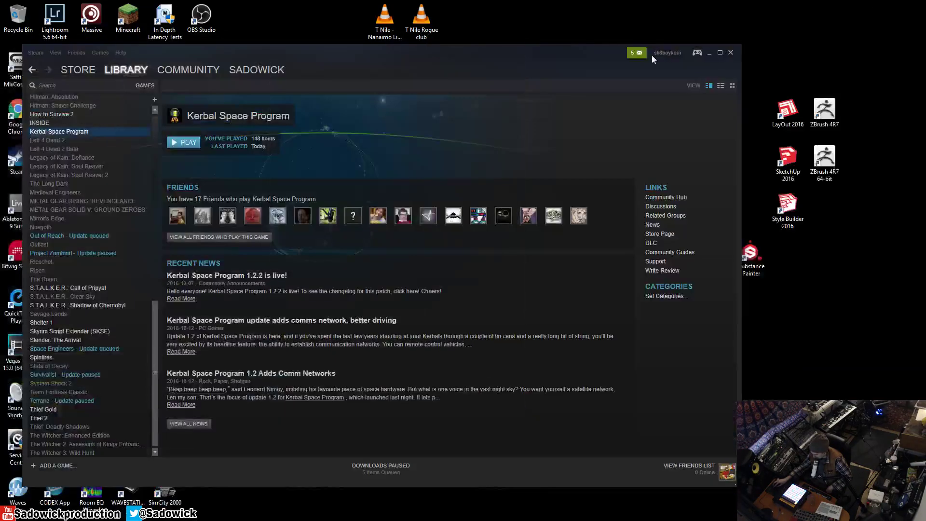
left_click(709, 53)
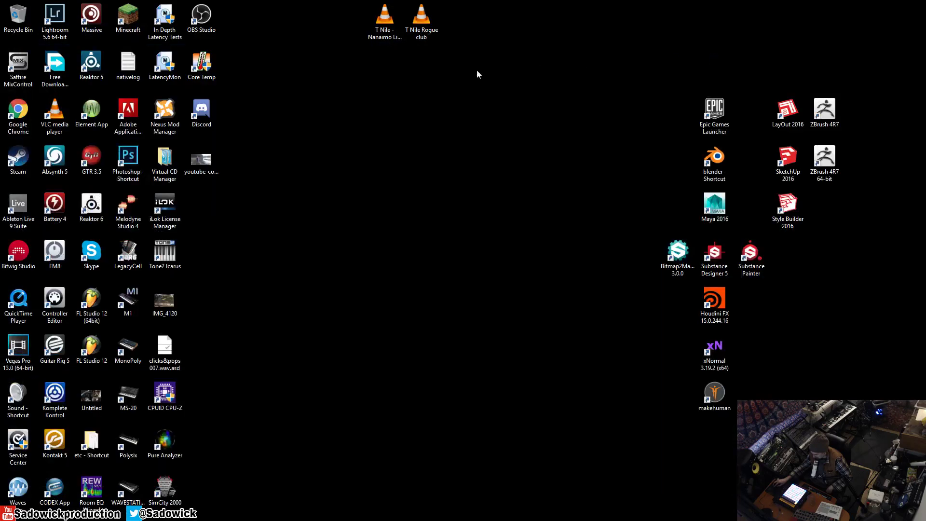
double_click(202, 162)
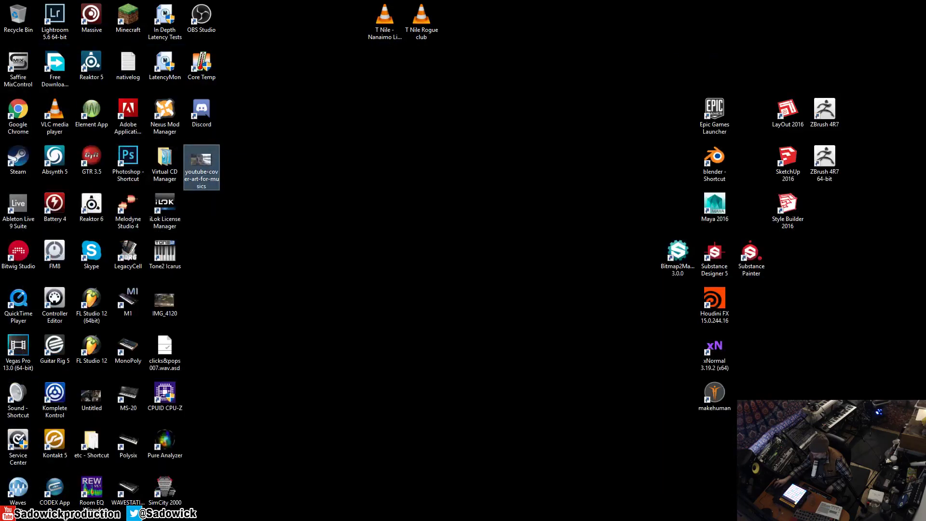
key("Delete")
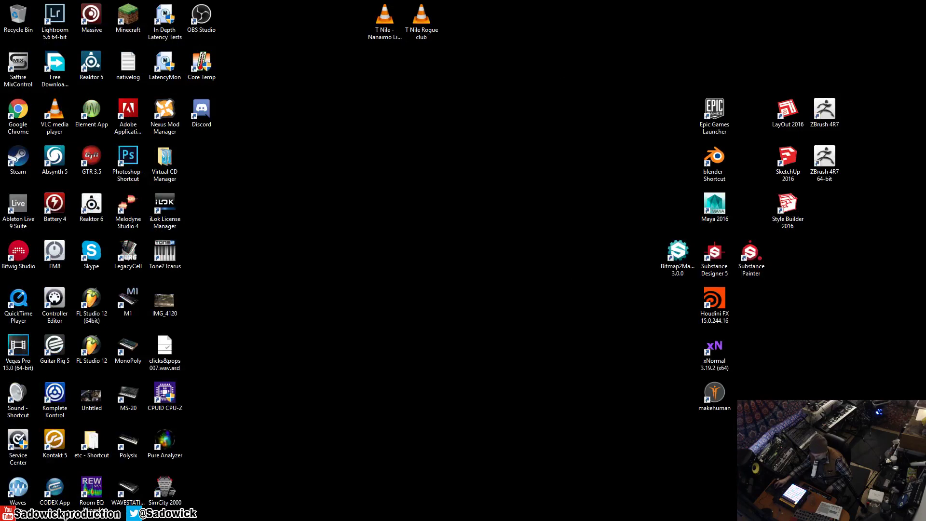
- Switch to Ableton Live, start playback, and delete every clip on the click track except the first one
key("alt+Tab")
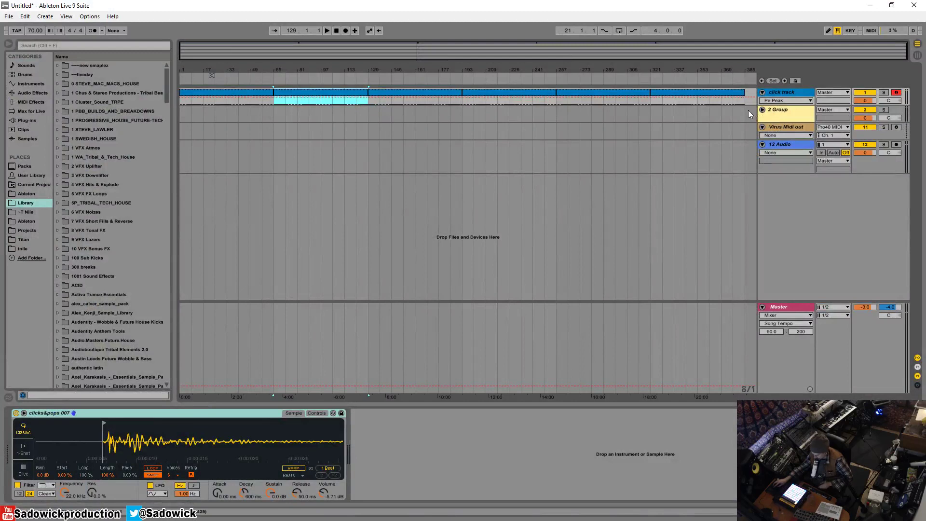
key("space")
left_click(684, 92)
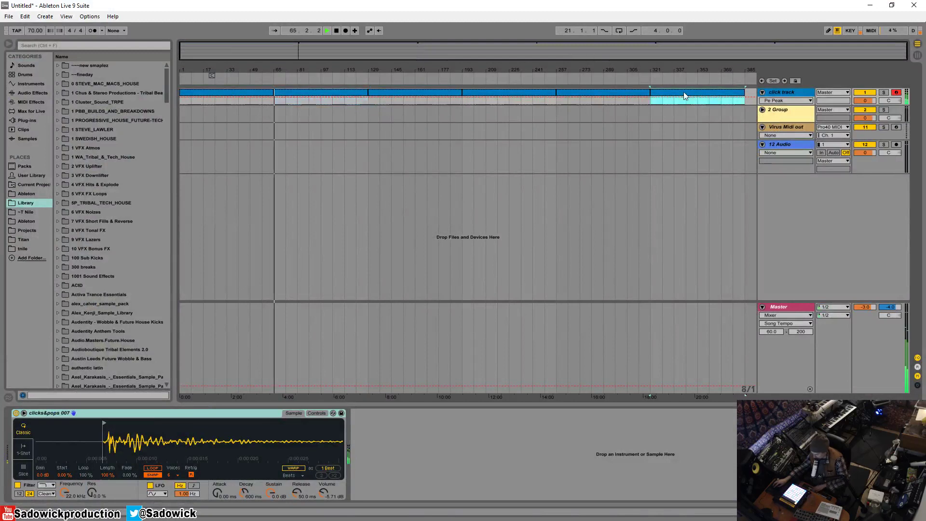
key("Delete")
left_click(575, 89)
key("Delete")
left_click(482, 91)
key("Delete")
left_click(400, 92)
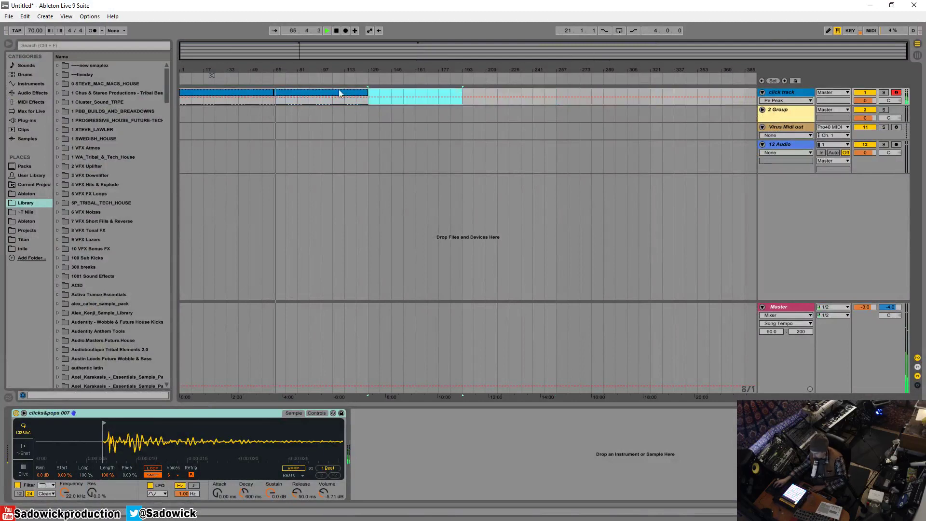
key("Delete")
left_click(297, 92)
key("Delete")
- Stop playback and shorten the remaining click track clip so that it ends at bar 49
left_click(258, 92)
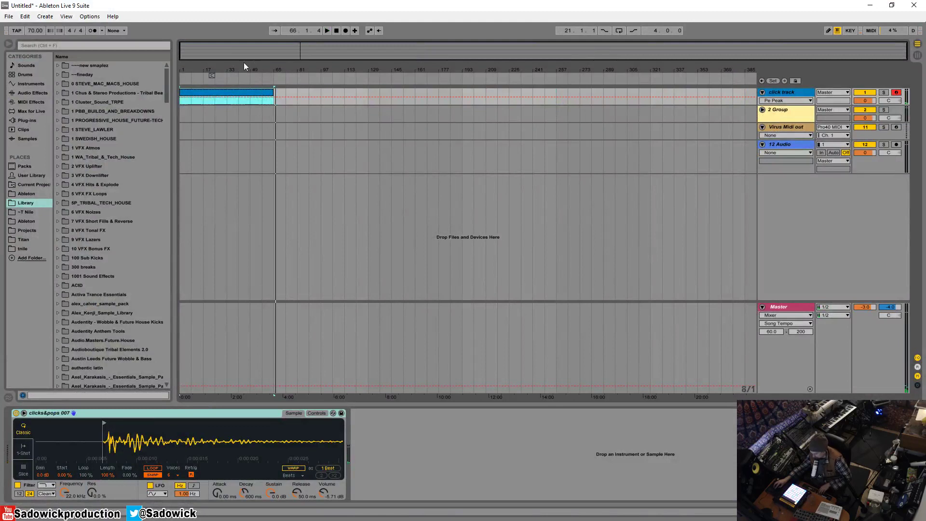
key("space")
left_click_drag(244, 62, 244, 72)
left_click_drag(326, 91, 291, 91)
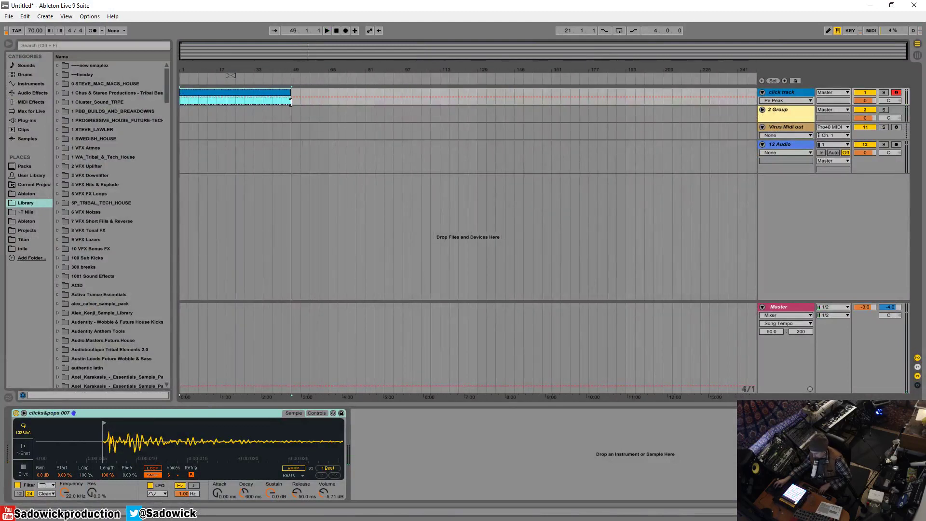
left_click(291, 131)
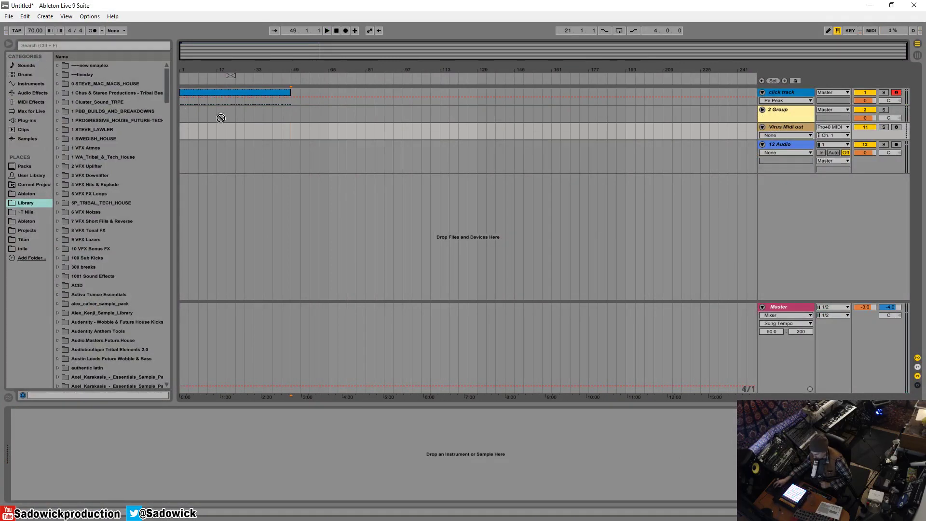
- Place the youtube-cover-art-for-musics image at the start of the 12 Audio track and move the video window clear of the clip
left_click(207, 145)
left_click(188, 145)
left_click(199, 146)
left_click(184, 152)
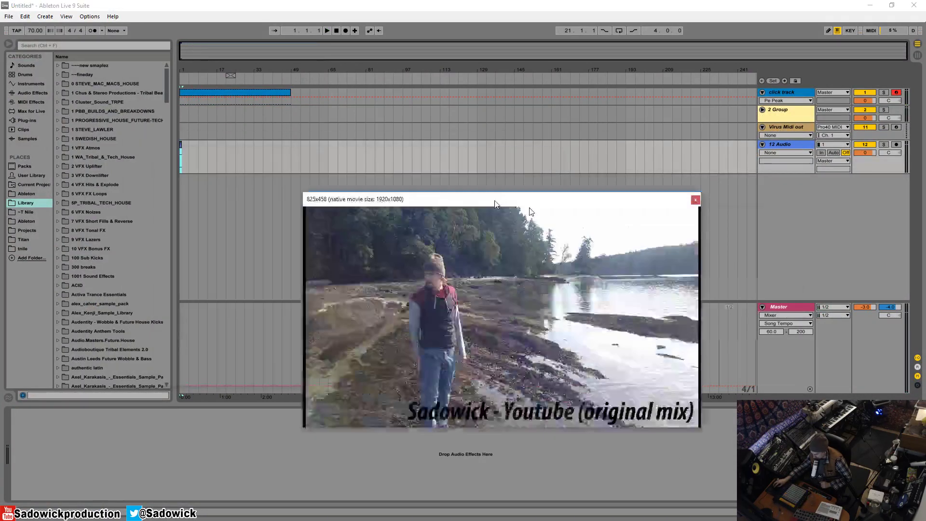
left_click_drag(496, 203, 538, 206)
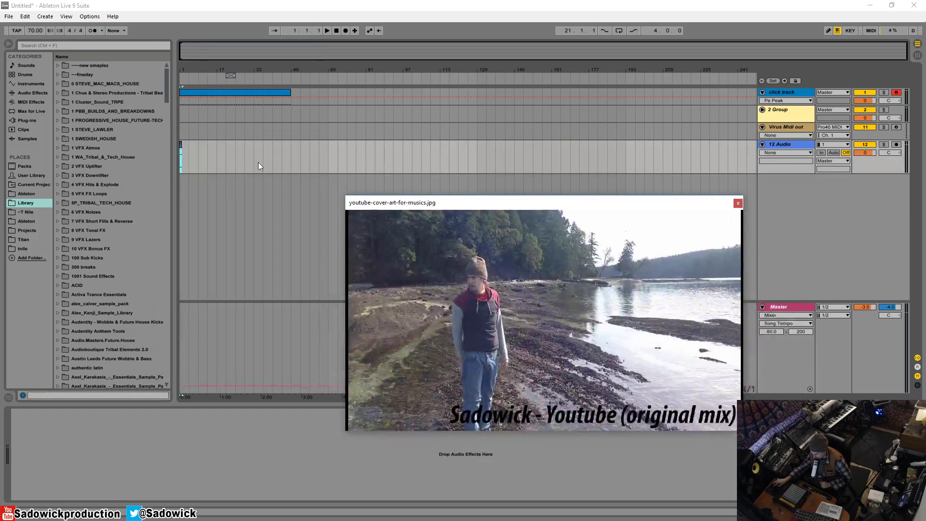
- Extend the cover image clip on 12 Audio to bar 49, with Warp and Loop on, matching the click track clip
key("plus")
key("plus")
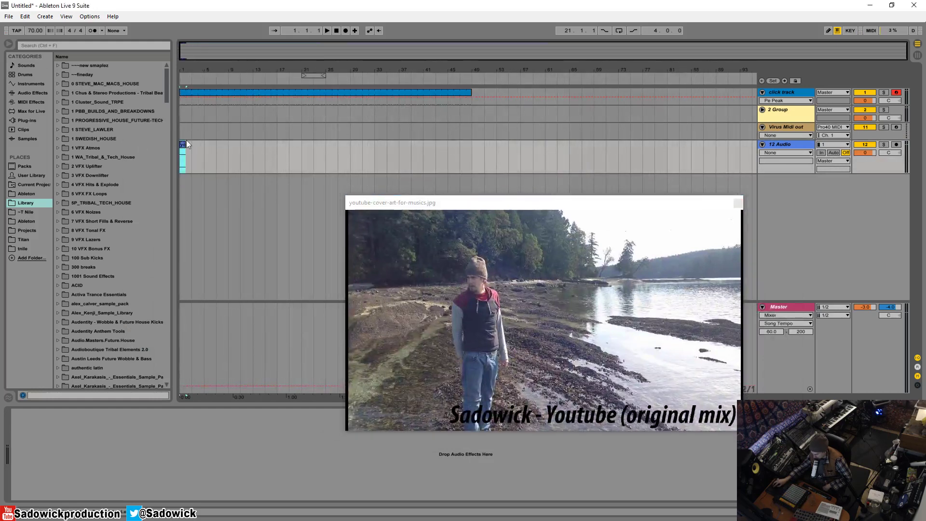
mouse_move(185, 145)
left_mouse_down()
mouse_move(205, 147)
mouse_move(186, 147)
left_mouse_up()
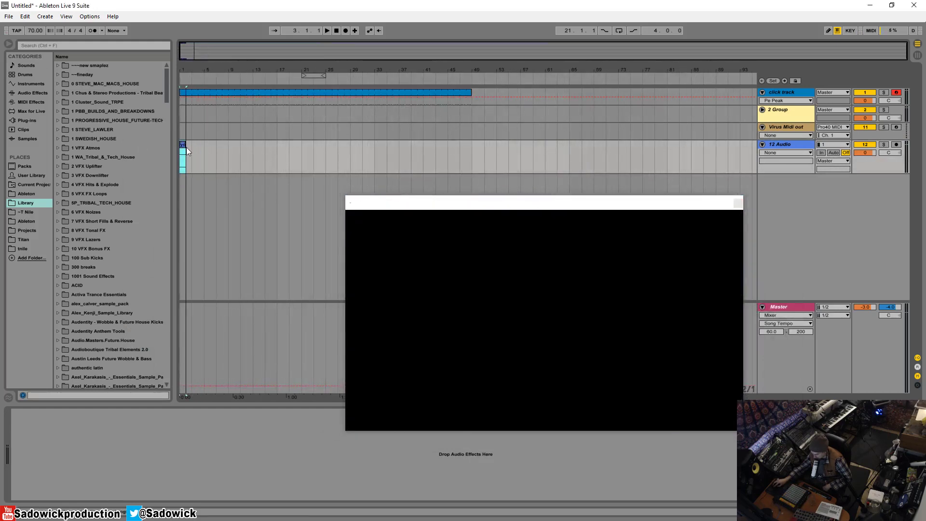
key("shift+Tab")
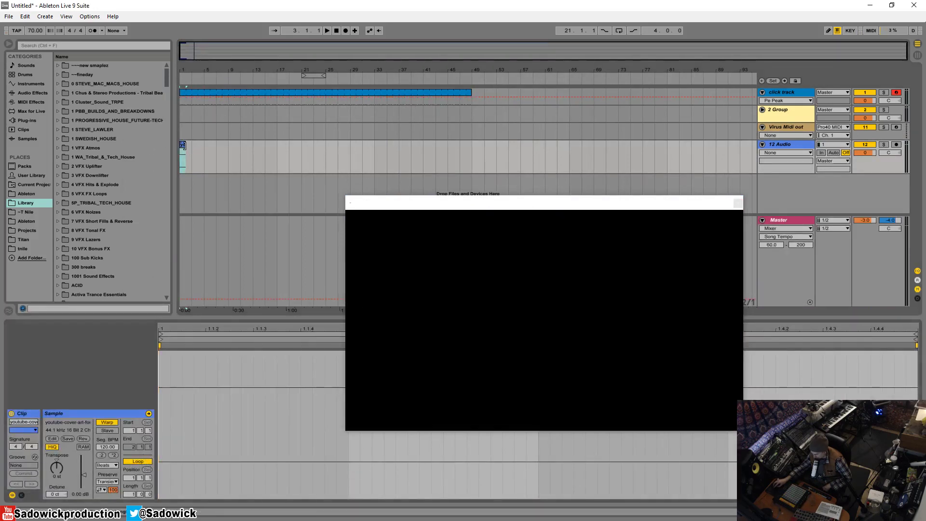
left_click_drag(187, 146, 471, 162)
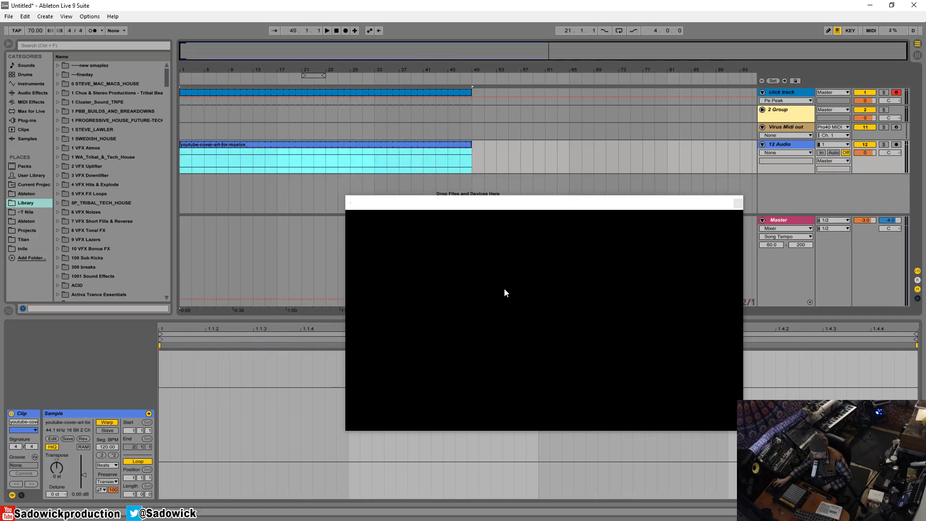
- Reposition the video window and briefly play the arrangement from bar 19 to check the cover image during playback
left_click_drag(728, 203, 647, 203)
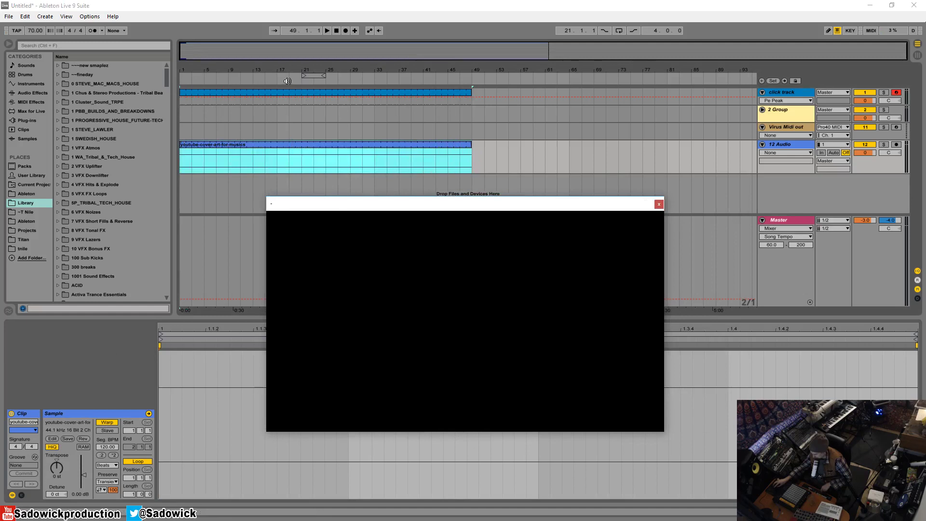
left_click(288, 164)
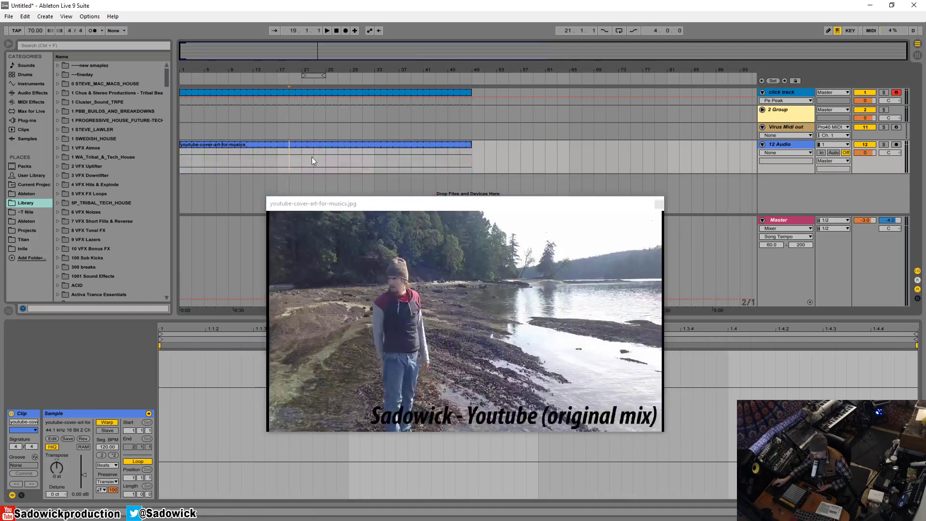
key("space")
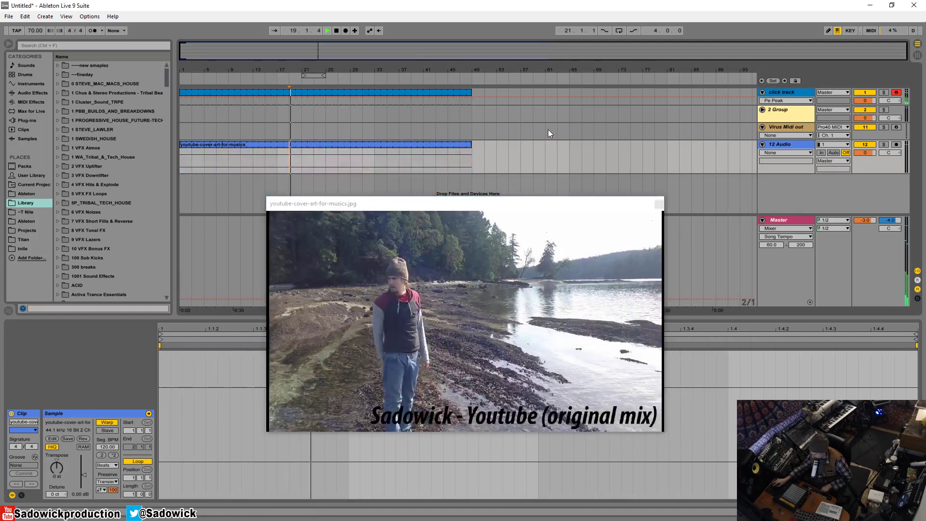
left_click_drag(603, 206, 578, 182)
key("space")
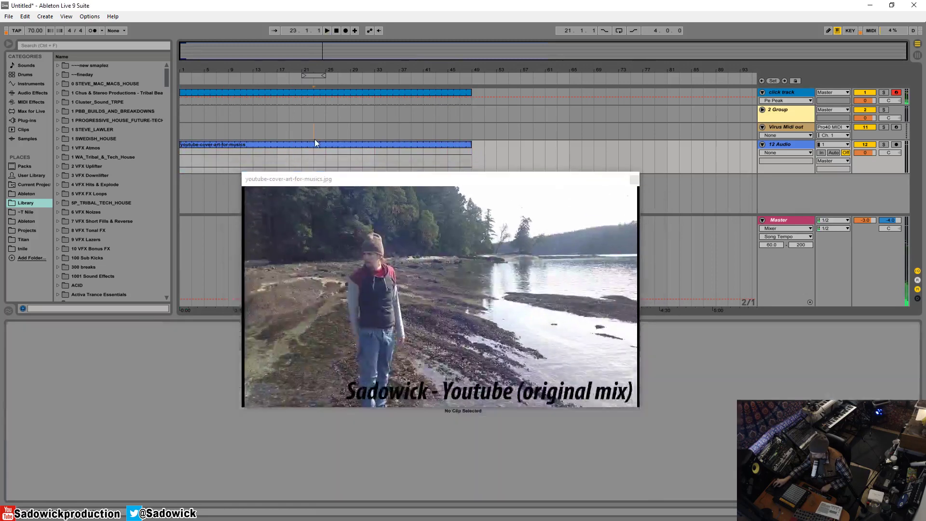
- Select the whole cover image clip as the export range and open the QuickTime Movie encoder settings of the audio/video export
left_click(303, 144)
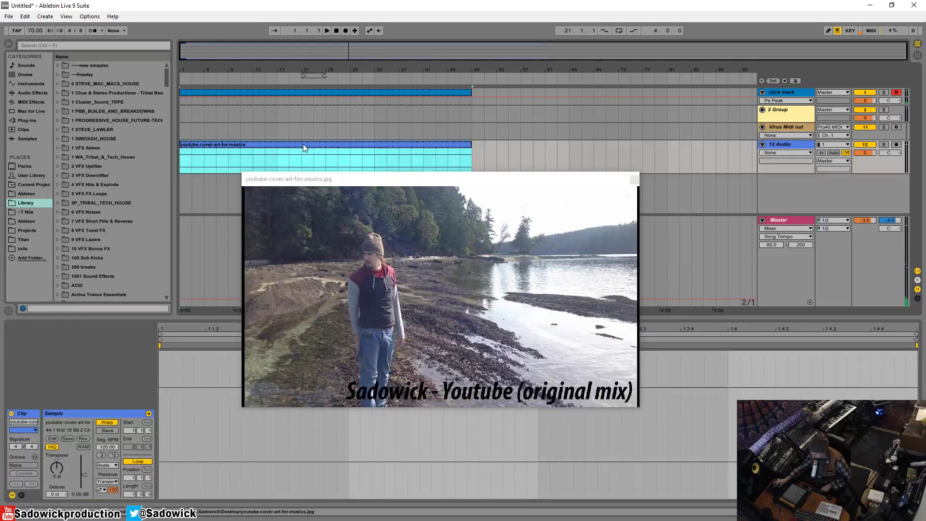
left_click(8, 18)
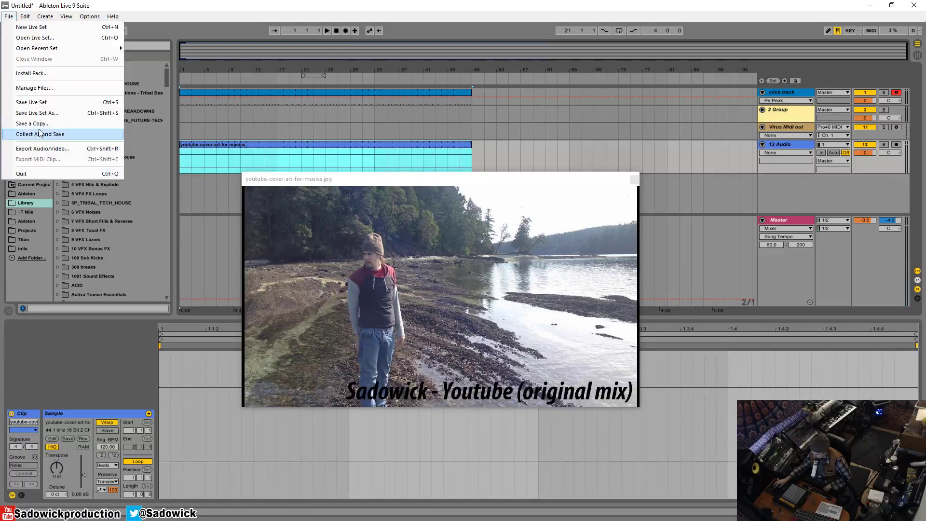
left_click(42, 148)
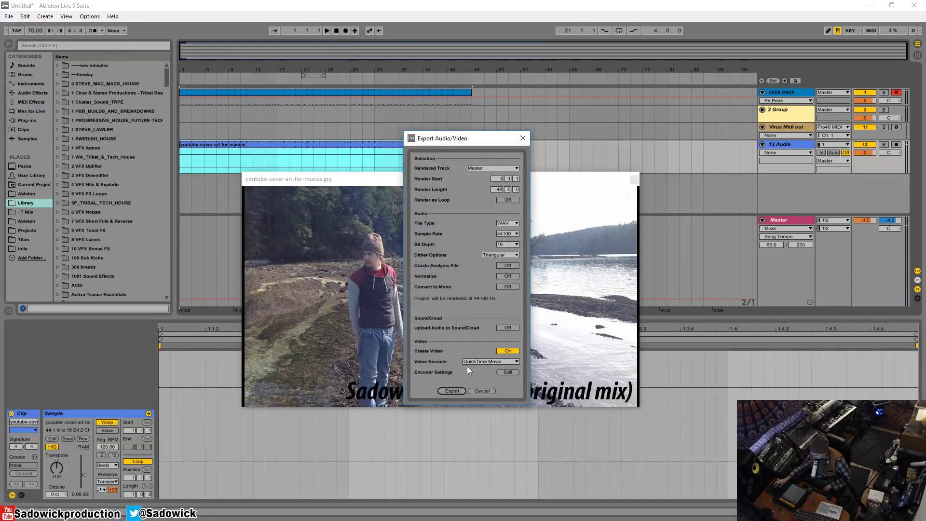
left_click(507, 372)
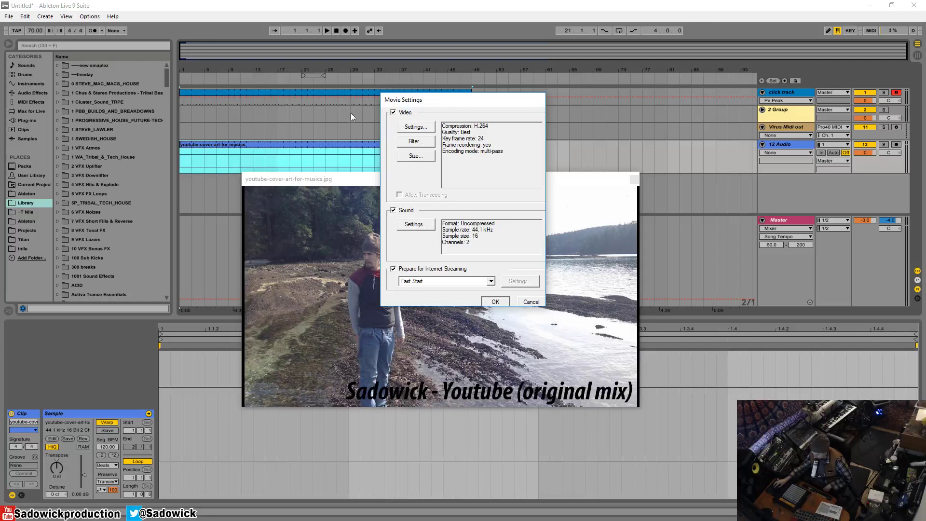
left_click(416, 156)
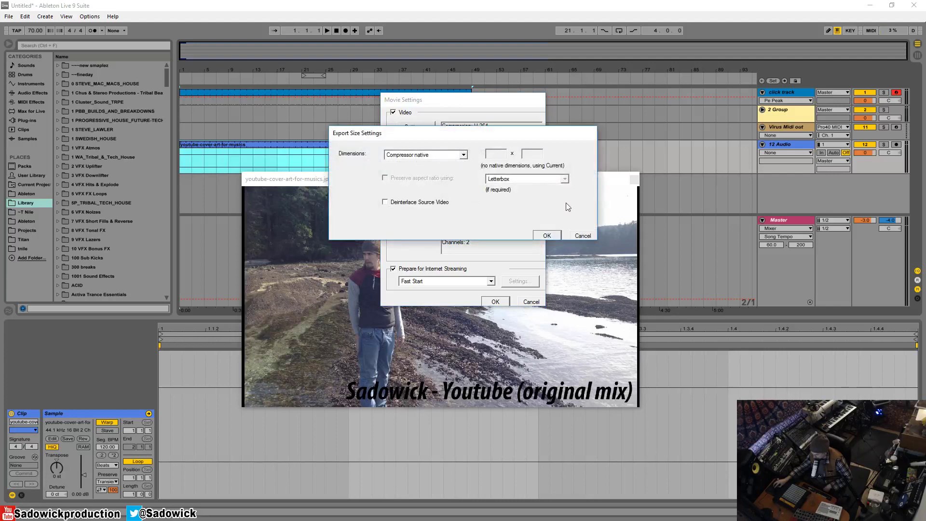
left_click(464, 155)
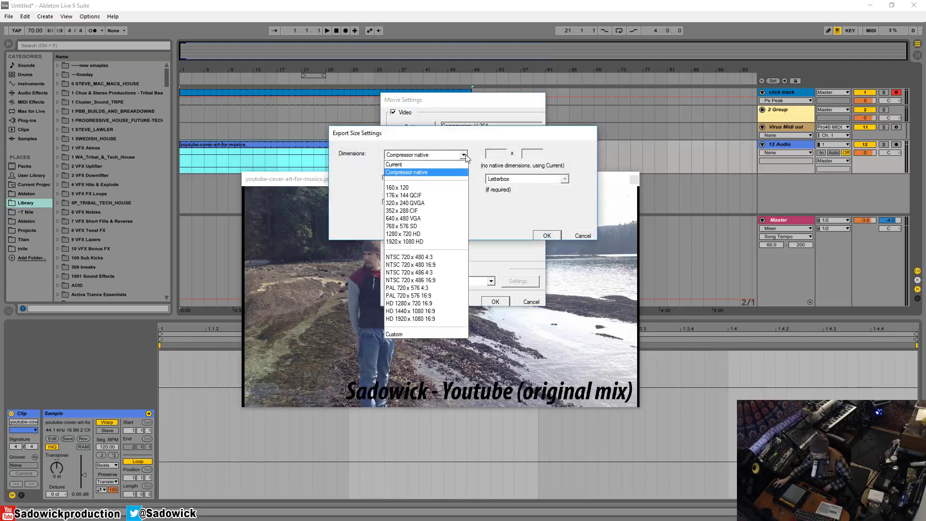
left_click(466, 155)
left_click(589, 233)
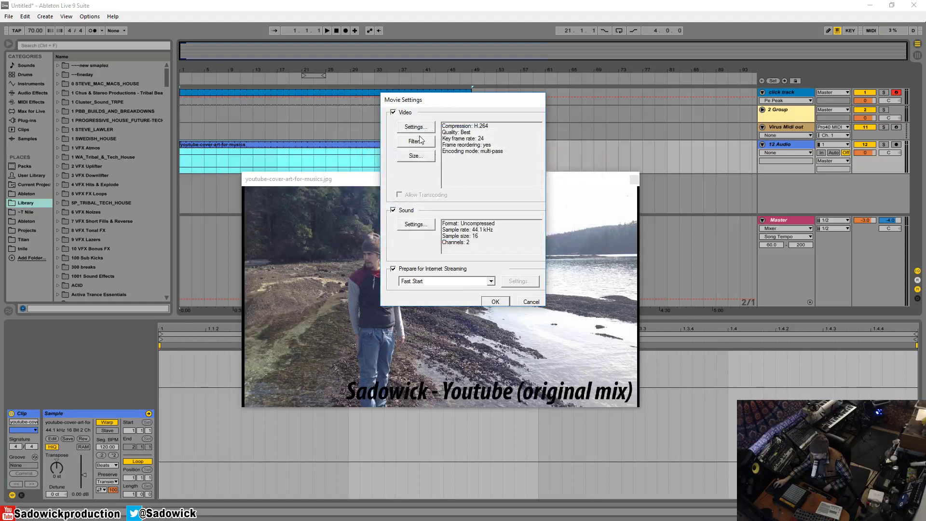
- Set the exported video's dimensions to 1920 x 1080 HD and accept the movie settings
left_click(416, 156)
left_click(463, 155)
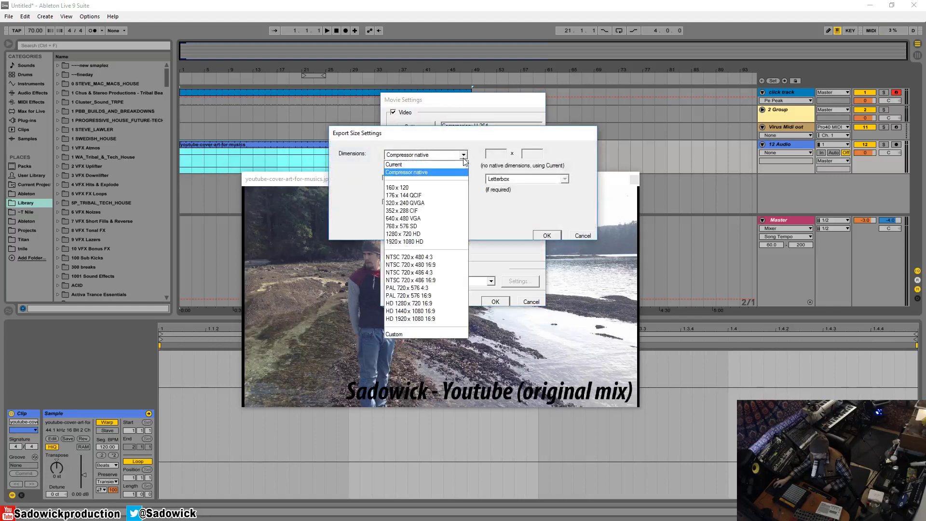
left_click(449, 242)
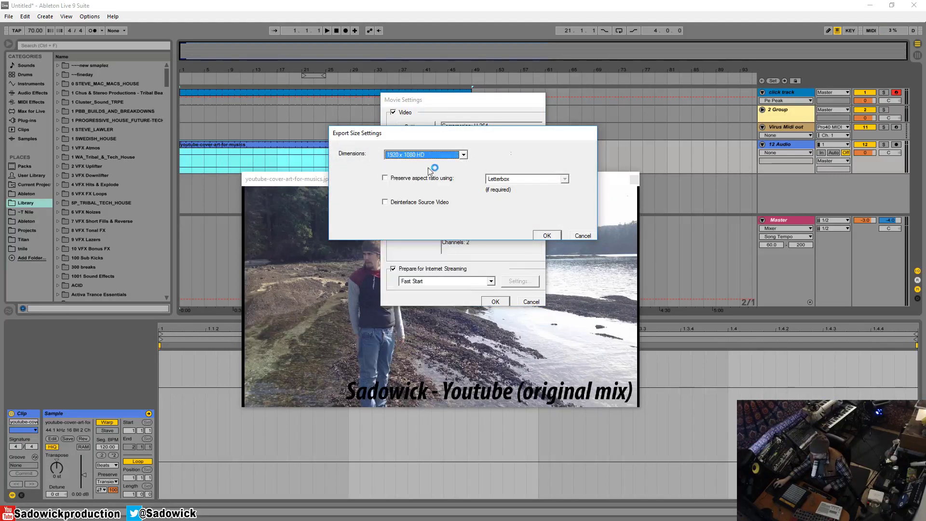
left_click(544, 236)
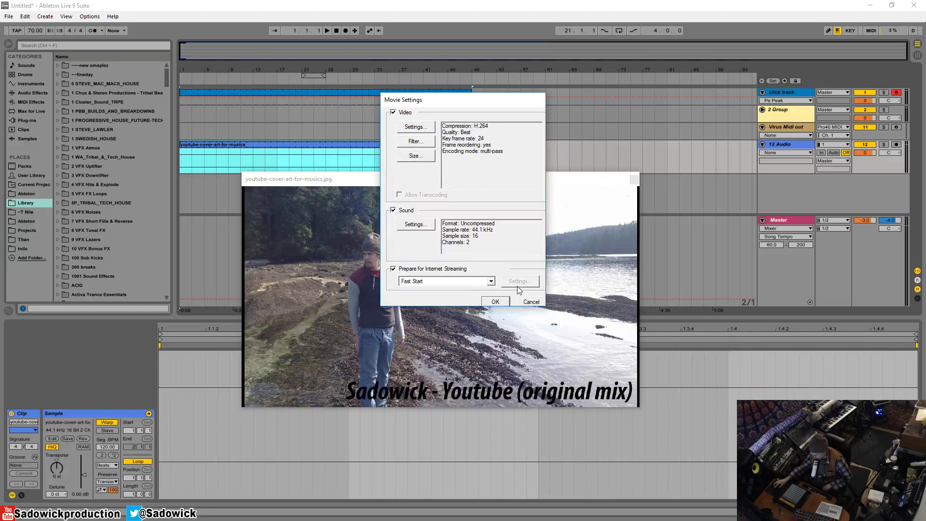
left_click(496, 303)
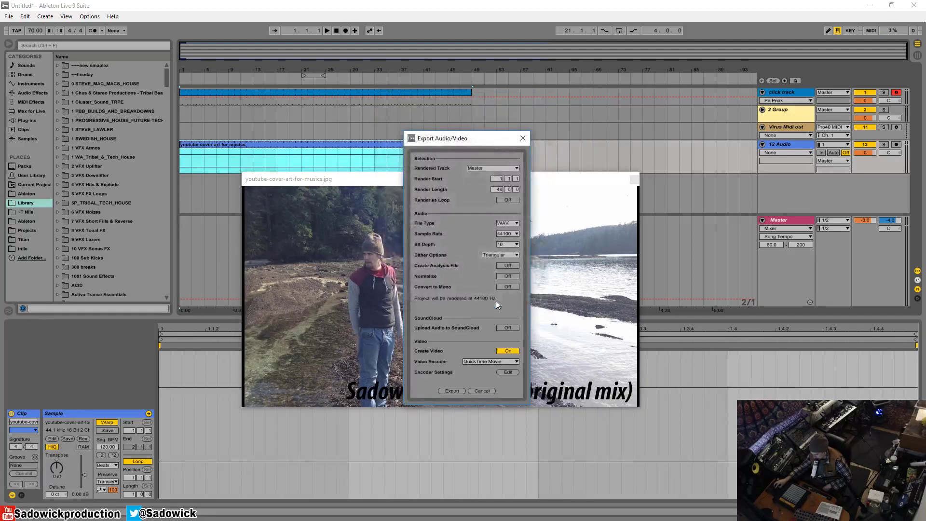
- Export the audio and video to the Desktop under the file name Untitled
left_click(452, 391)
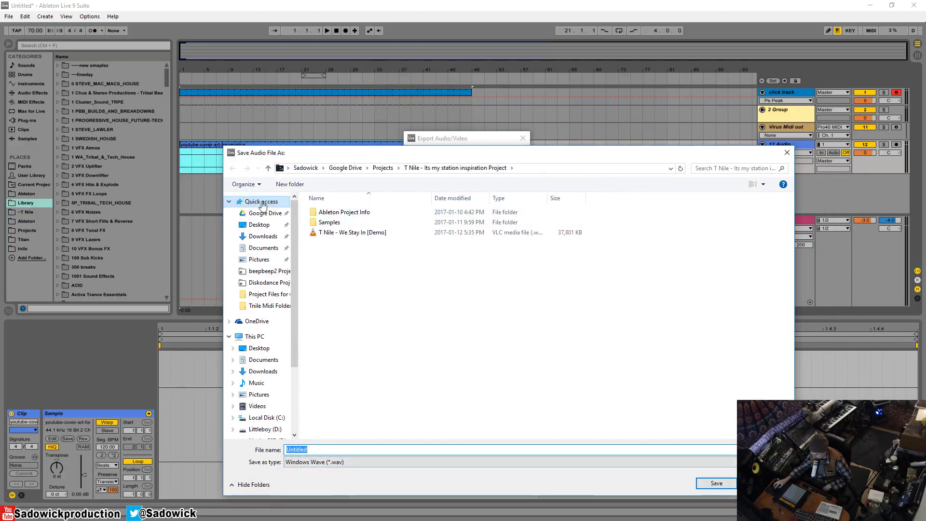
left_click(259, 225)
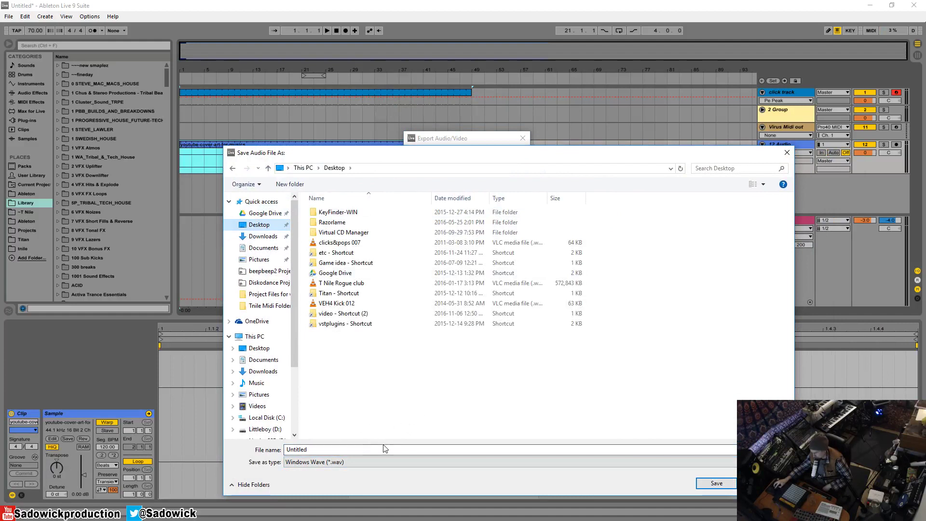
left_click(718, 484)
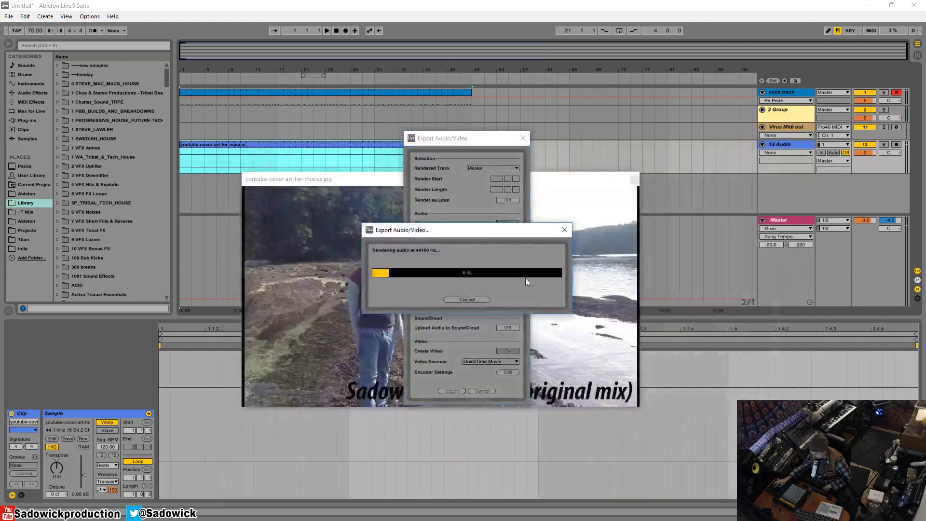